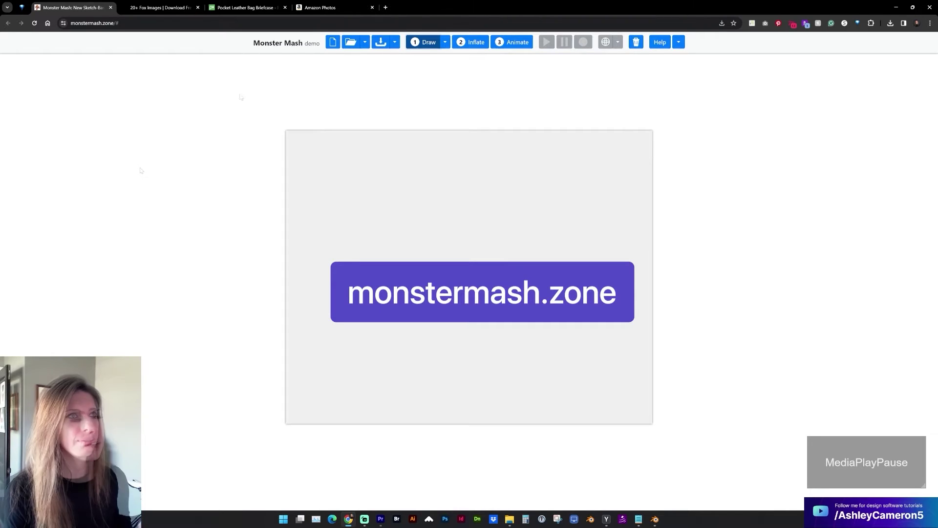
# Import the leather pocket bag photo from Downloads as the template image
pyautogui.click(365, 43)
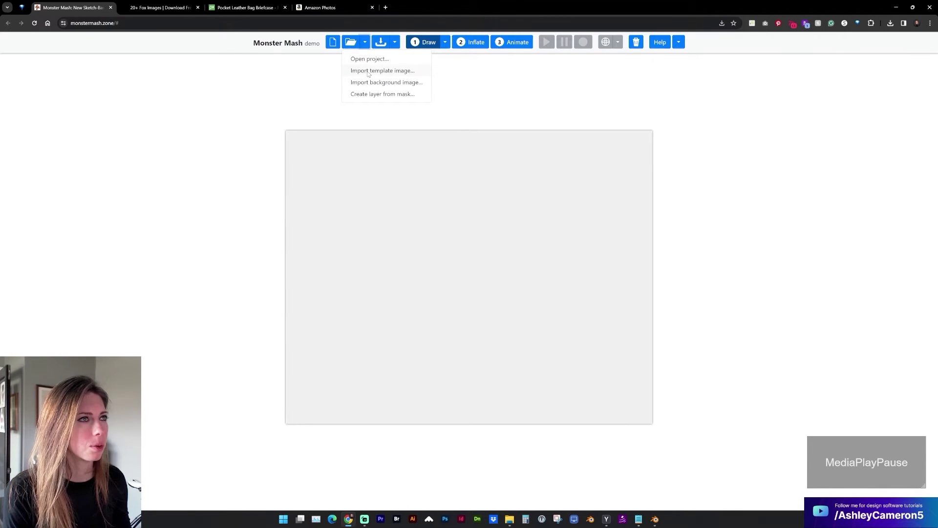
pyautogui.click(369, 71)
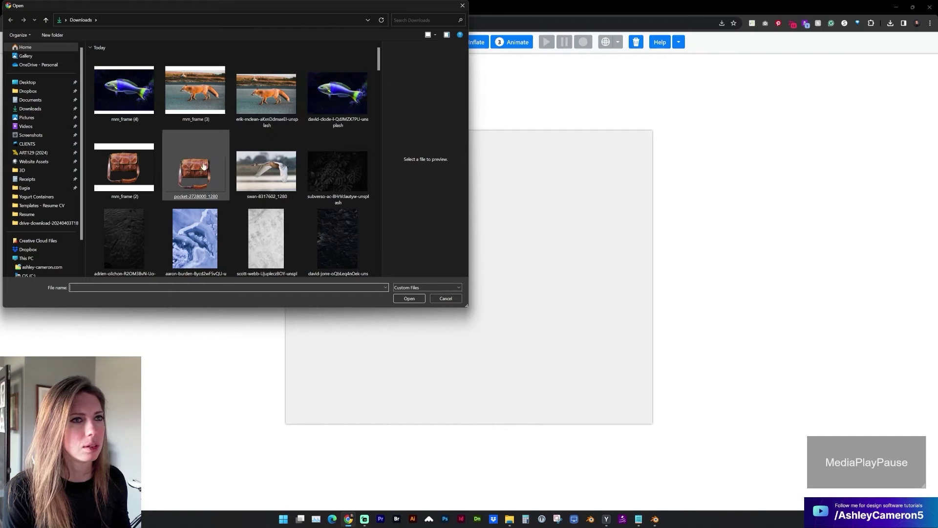
pyautogui.doubleClick(200, 168)
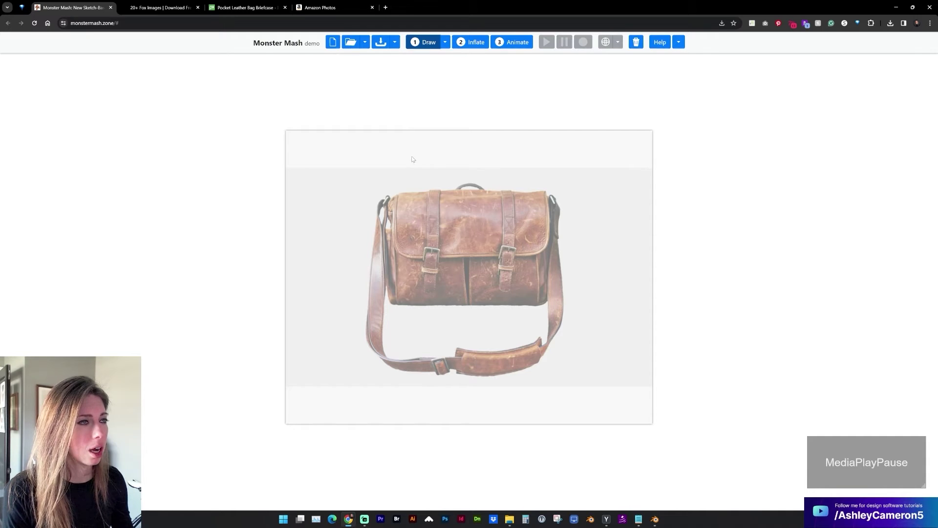
# Trace the bag body's outline along its top, bottom and left edges
pyautogui.click(390, 215)
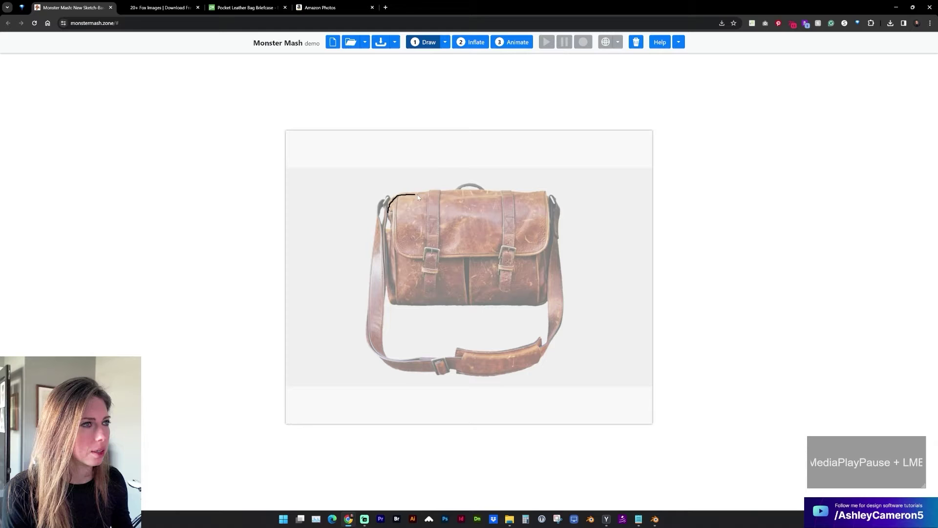
pyautogui.moveTo(499, 196); pyautogui.dragTo(526, 197)
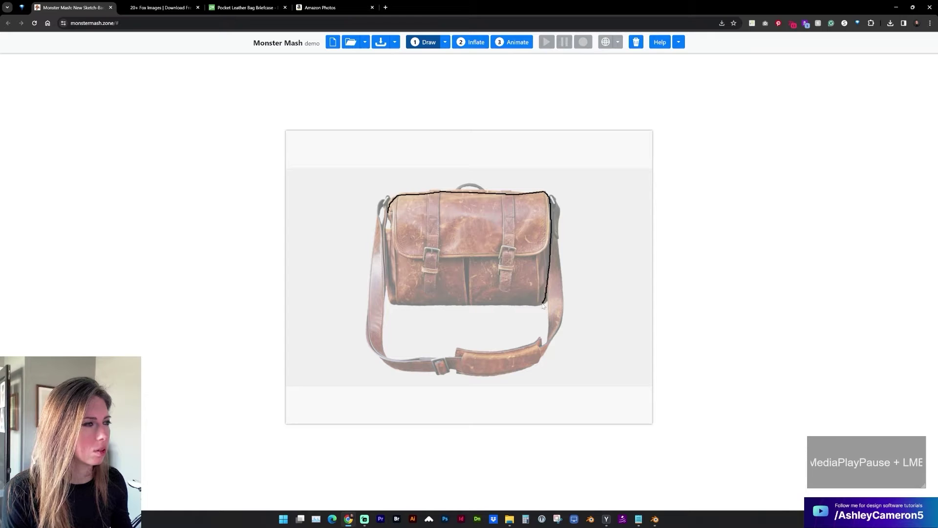
pyautogui.moveTo(543, 305); pyautogui.dragTo(464, 308)
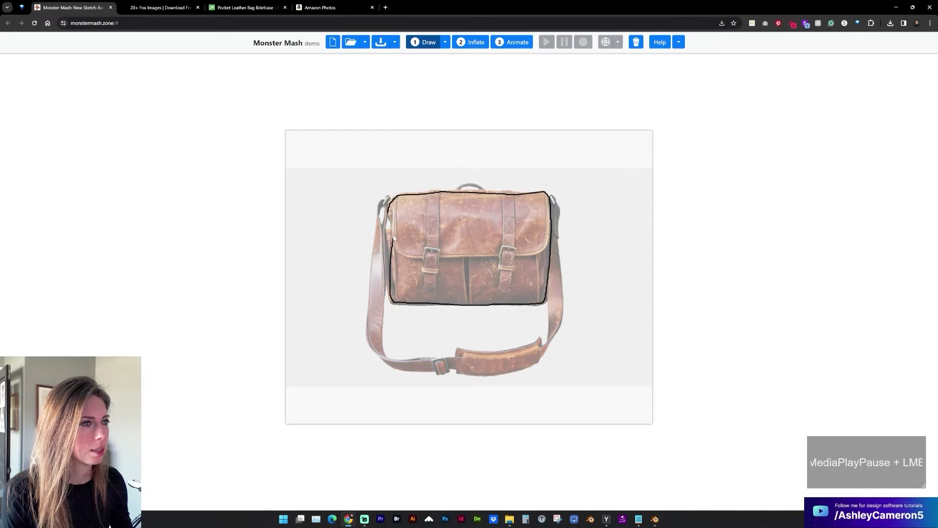
pyautogui.moveTo(391, 213); pyautogui.dragTo(396, 199)
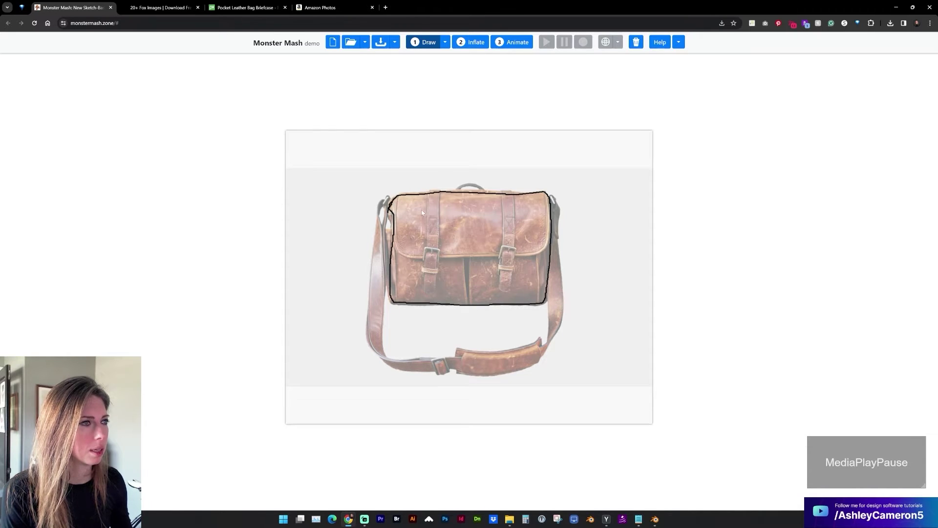
# Draw the top handle, delete that stroke, and trace around the shoulder strap
pyautogui.click(456, 192)
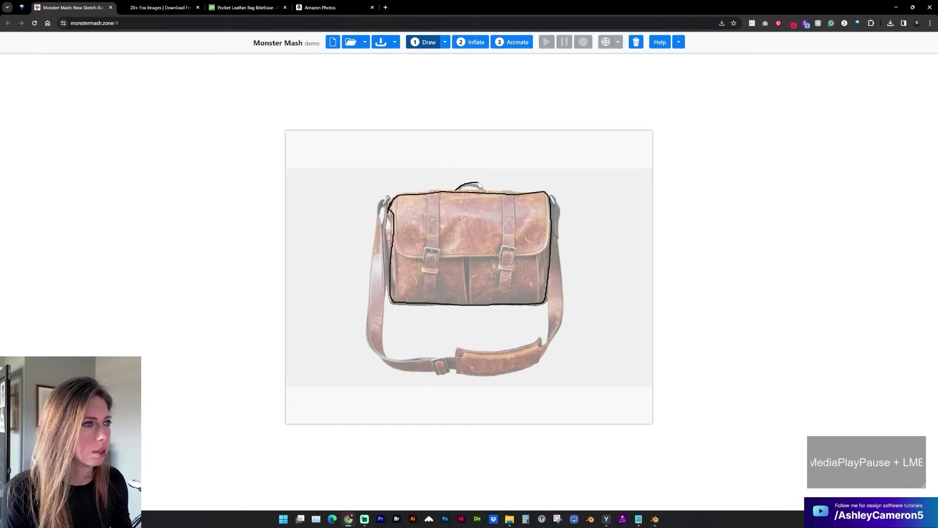
pyautogui.moveTo(487, 189); pyautogui.dragTo(487, 189)
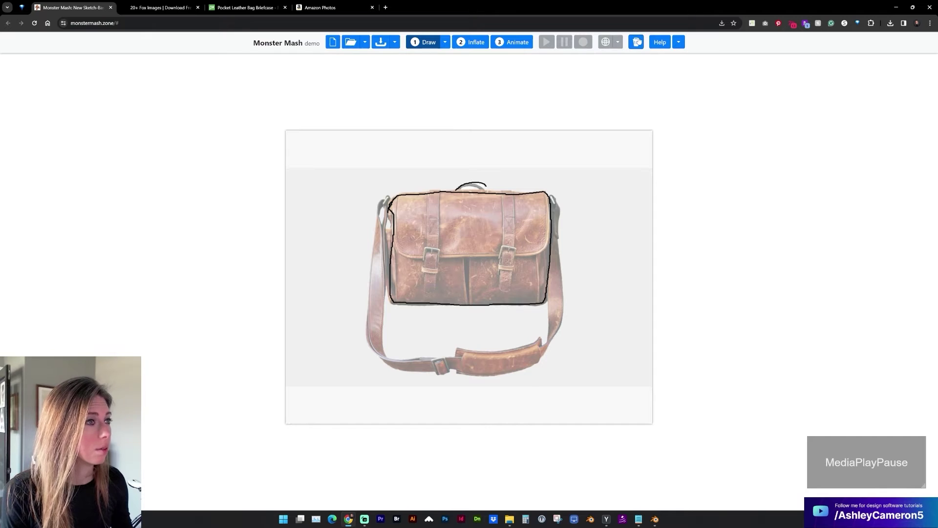
pyautogui.click(634, 43)
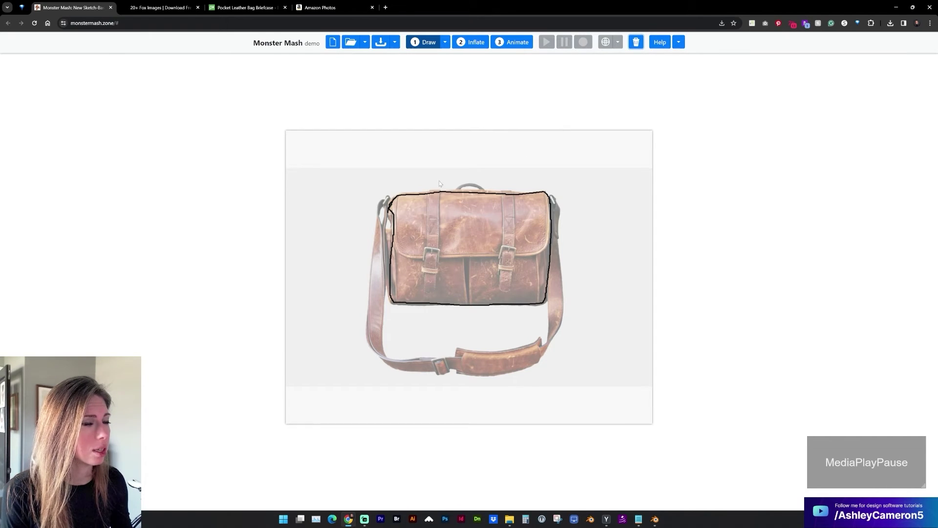
pyautogui.moveTo(383, 205)
pyautogui.mouseDown()
pyautogui.moveTo(369, 322)
pyautogui.moveTo(379, 358)
pyautogui.moveTo(410, 374)
pyautogui.moveTo(481, 376)
pyautogui.moveTo(533, 361)
pyautogui.moveTo(558, 330)
pyautogui.moveTo(557, 203)
pyautogui.mouseUp()
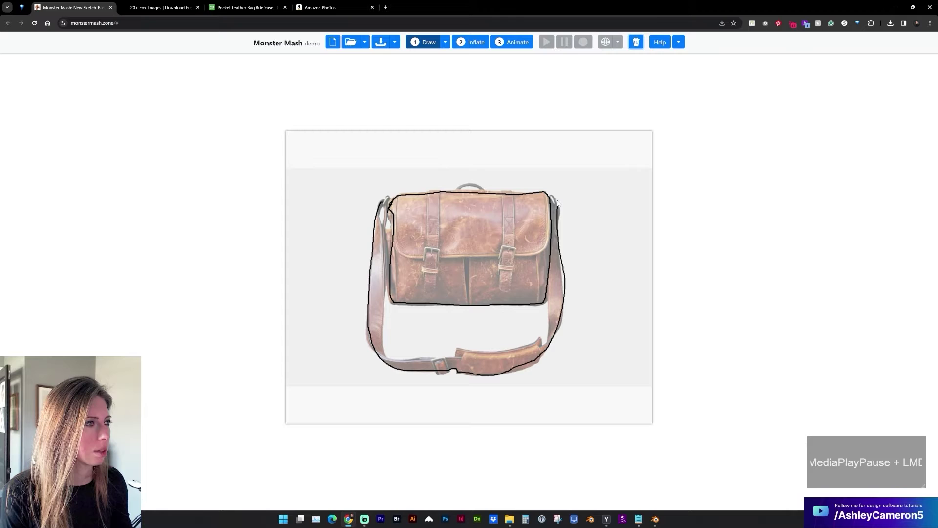
pyautogui.moveTo(553, 243)
pyautogui.mouseDown()
pyautogui.moveTo(541, 347)
pyautogui.moveTo(392, 360)
pyautogui.moveTo(381, 336)
pyautogui.moveTo(382, 203)
pyautogui.mouseUp()
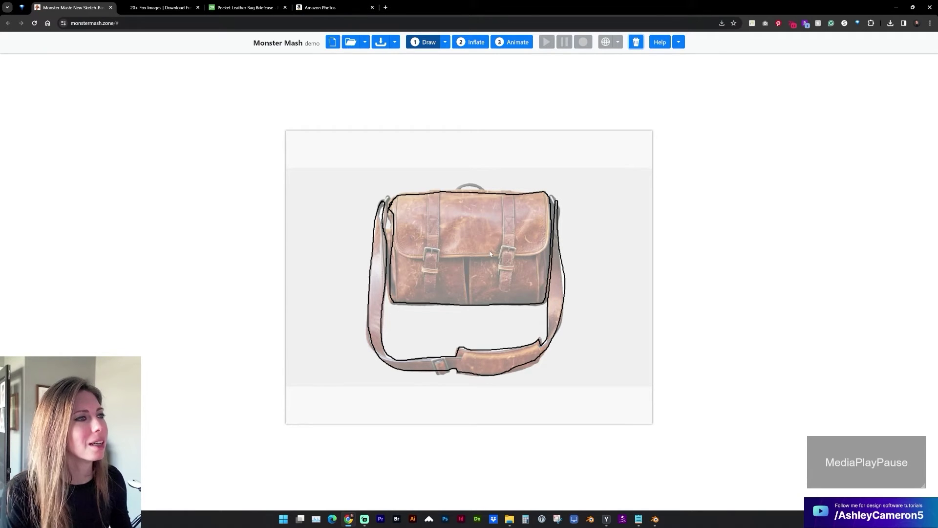
# Inflate the bag outlines into a photo-textured 3-D model and rotate it for inspection
pyautogui.click(477, 44)
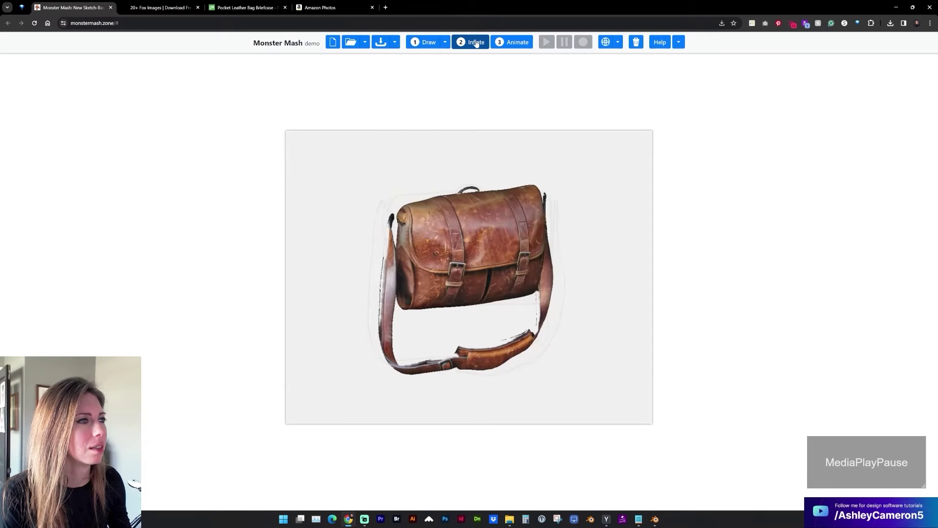
pyautogui.moveTo(445, 253); pyautogui.dragTo(456, 201)
pyautogui.click(476, 134)
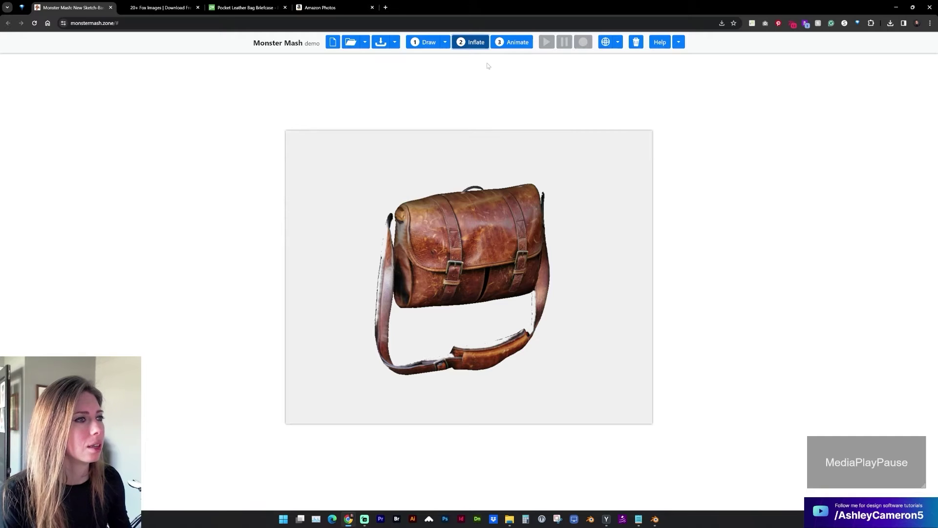
pyautogui.click(403, 212)
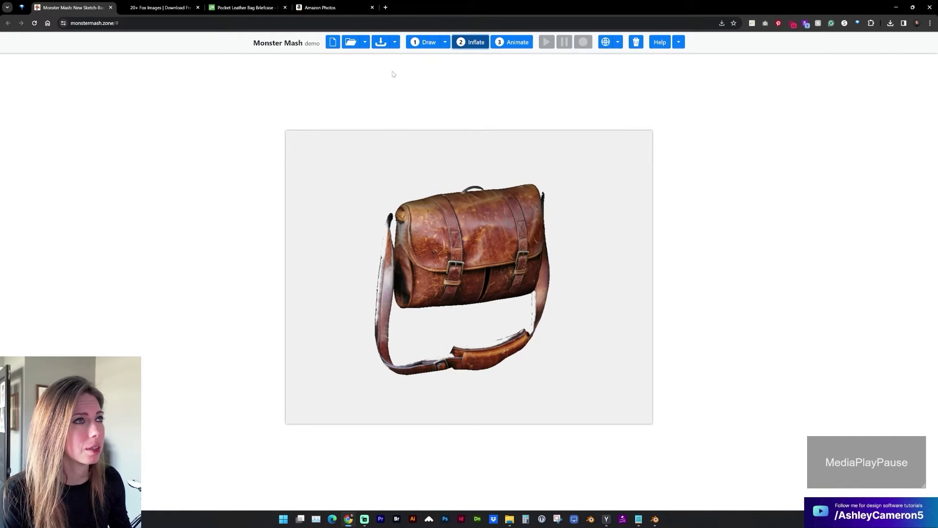
# Export the current bag frame as an .obj file and switch to Blender
pyautogui.click(394, 42)
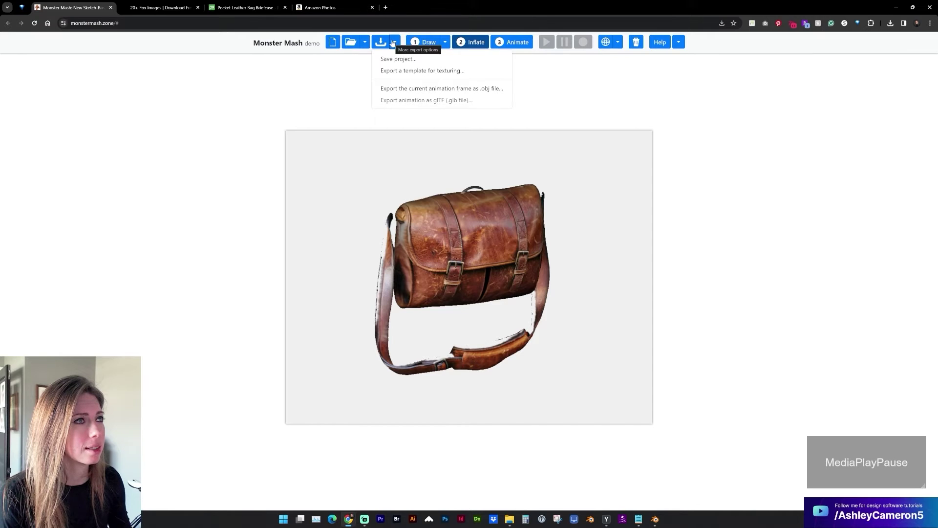
pyautogui.click(393, 88)
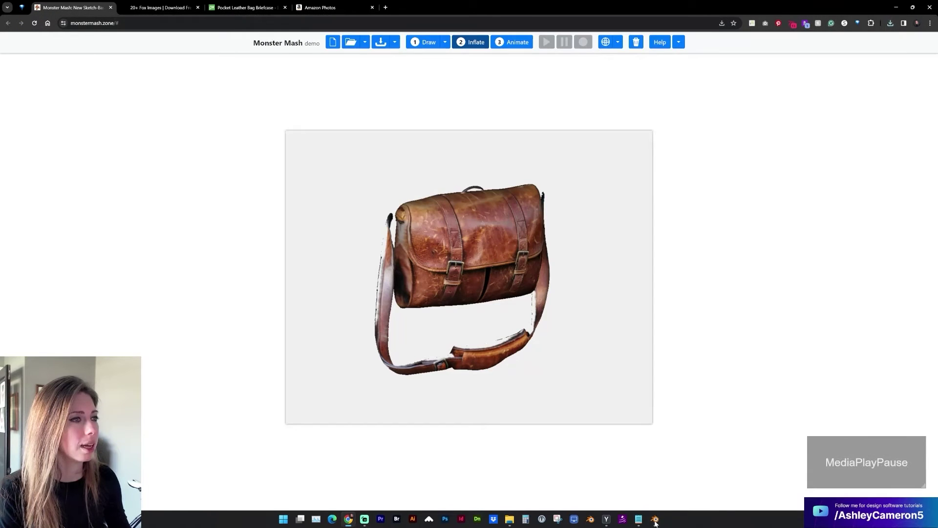
pyautogui.click(655, 521)
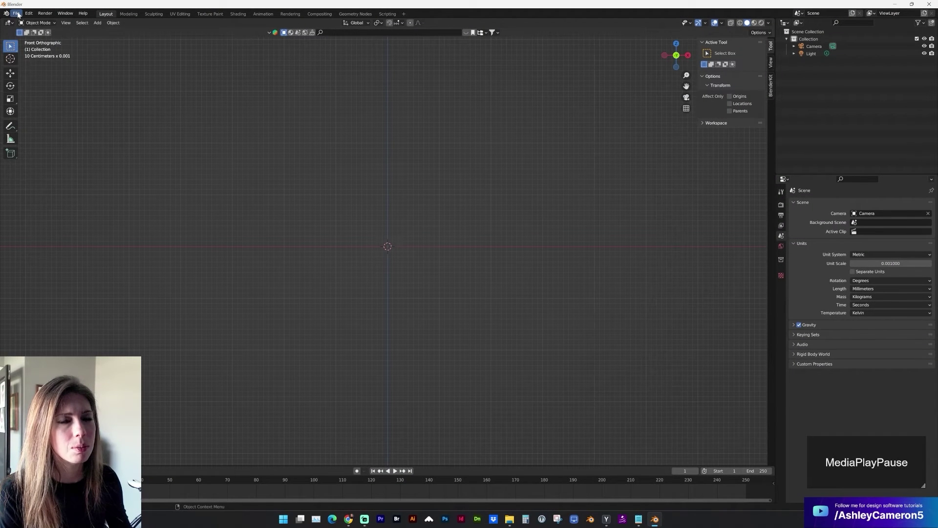
# Import the exported bag as a Wavefront .obj and orbit to view it in perspective
pyautogui.click(18, 15)
pyautogui.moveTo(28, 111)
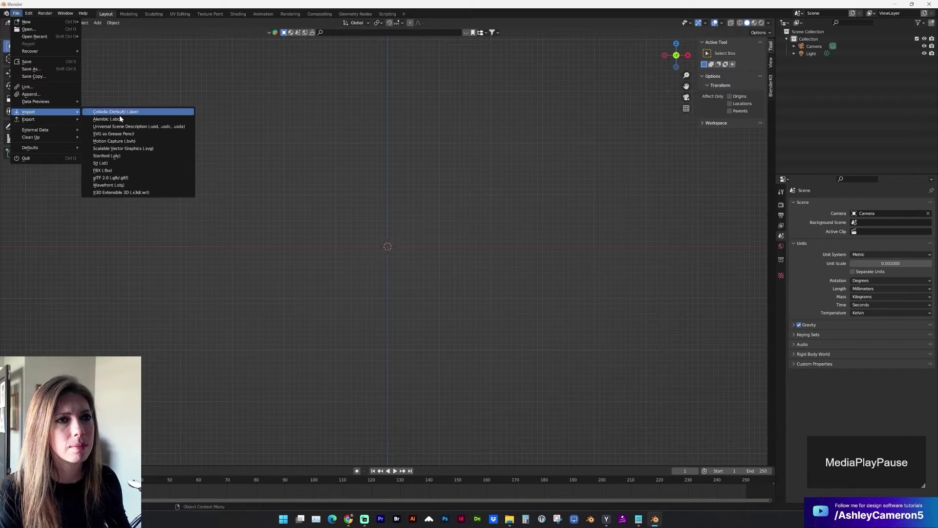
pyautogui.click(131, 186)
pyautogui.click(570, 343)
pyautogui.scroll(-3, 506, 210)
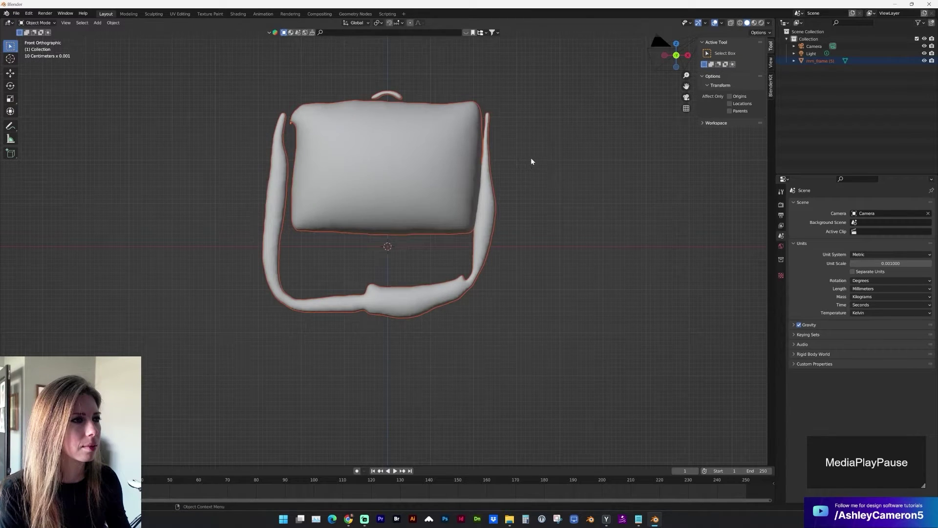
pyautogui.moveTo(531, 161); pyautogui.dragTo(558, 164, button='middle')
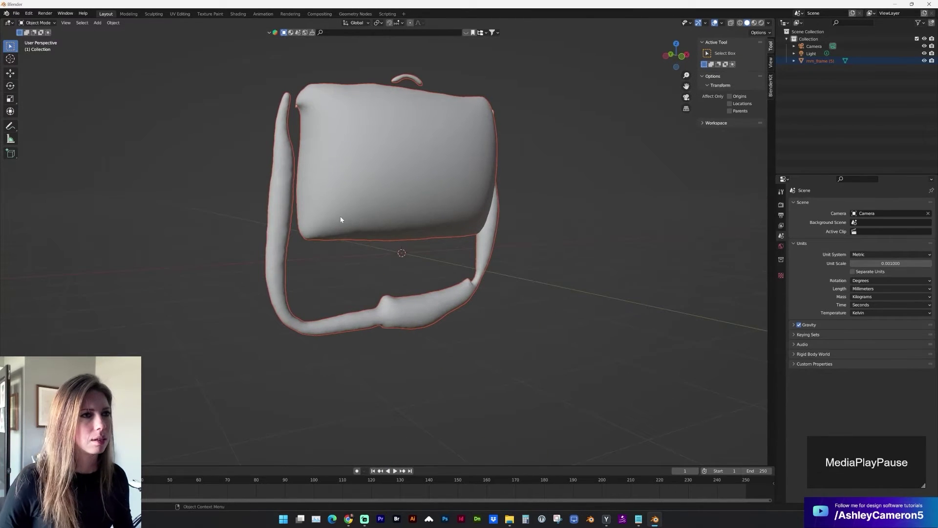
pyautogui.scroll(3, 396, 203)
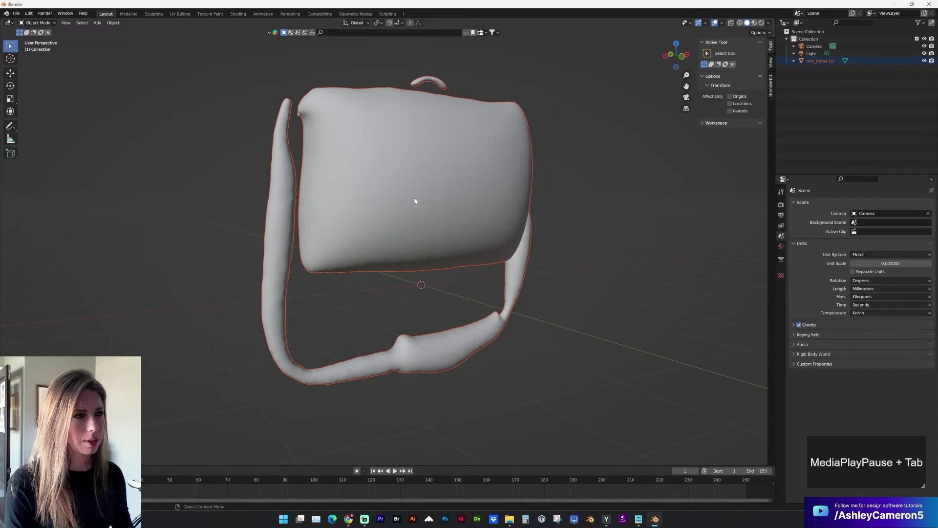
# Enter Edit Mode on the bag mesh to reveal its wireframe
pyautogui.press('Tab')
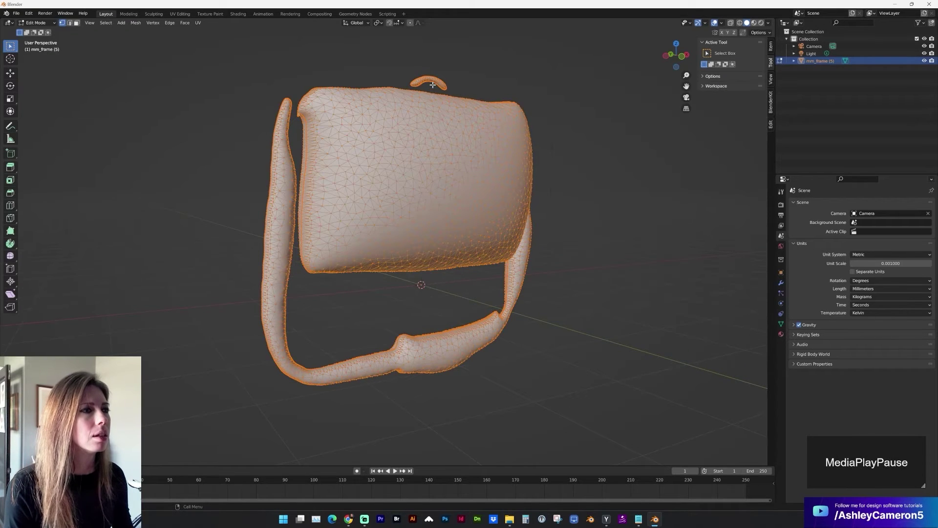
pyautogui.scroll(-2, 432, 85)
pyautogui.scroll(5, 444, 173)
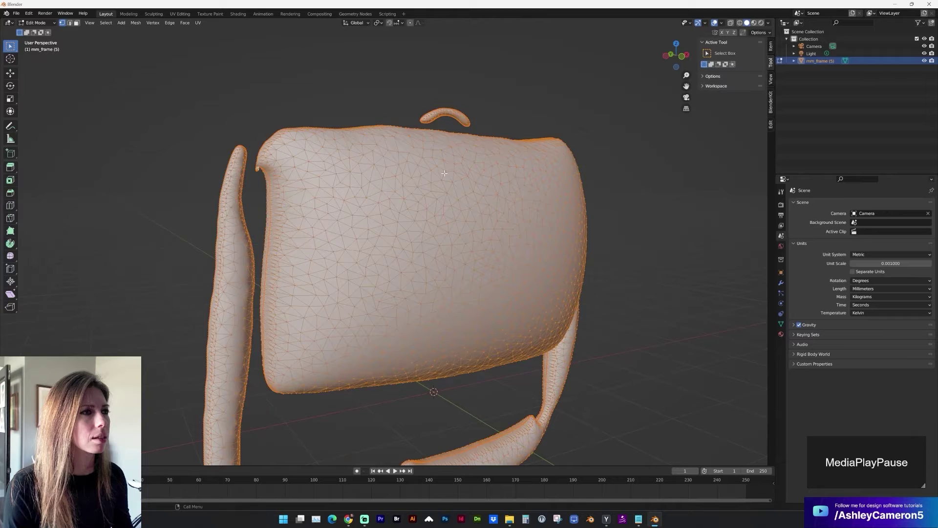
# In face select mode, select only the handle's connected faces and turn on proportional editing
pyautogui.click(439, 116)
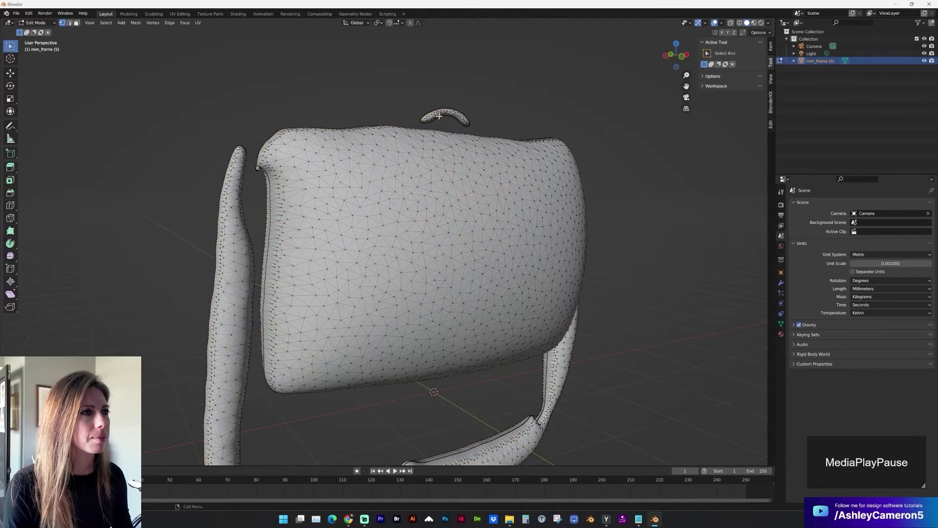
pyautogui.click(76, 23)
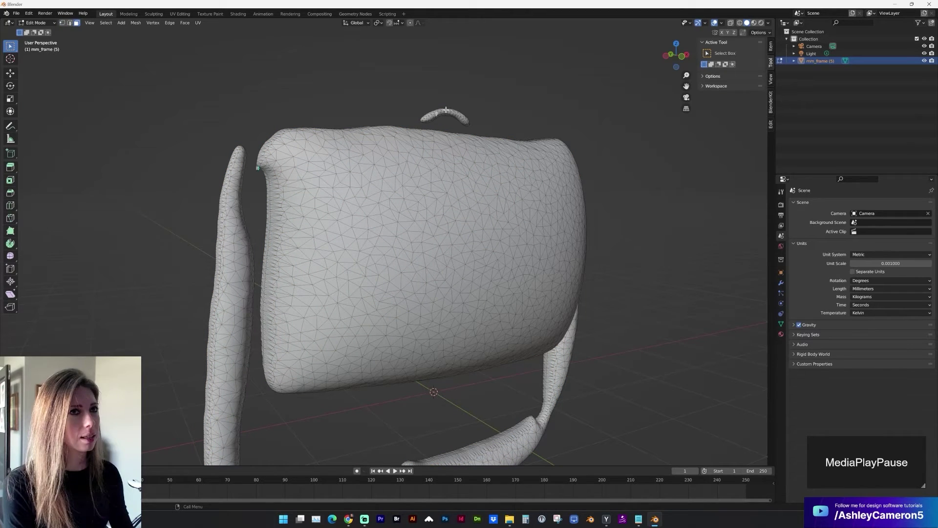
pyautogui.press('l')
pyautogui.press('o')
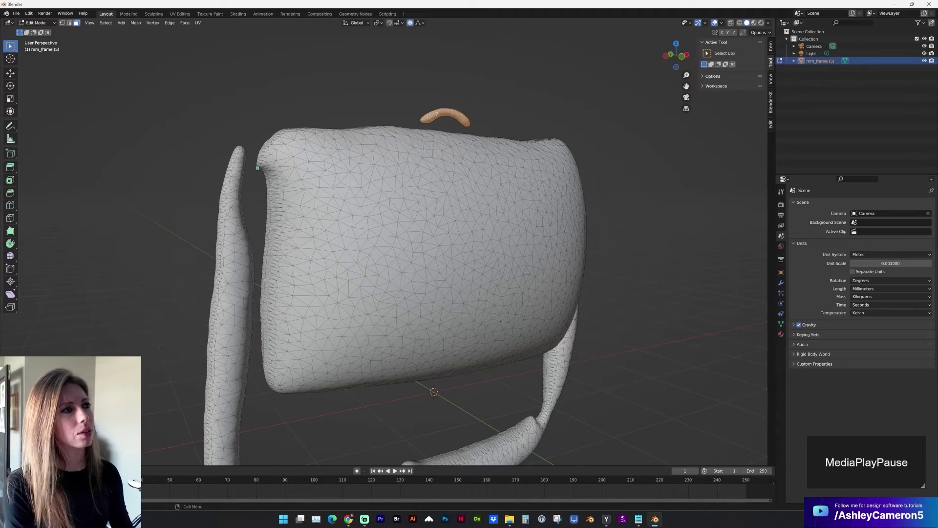
pyautogui.moveTo(446, 110); pyautogui.dragTo(430, 157, button='middle')
pyautogui.scroll(-3, 431, 157)
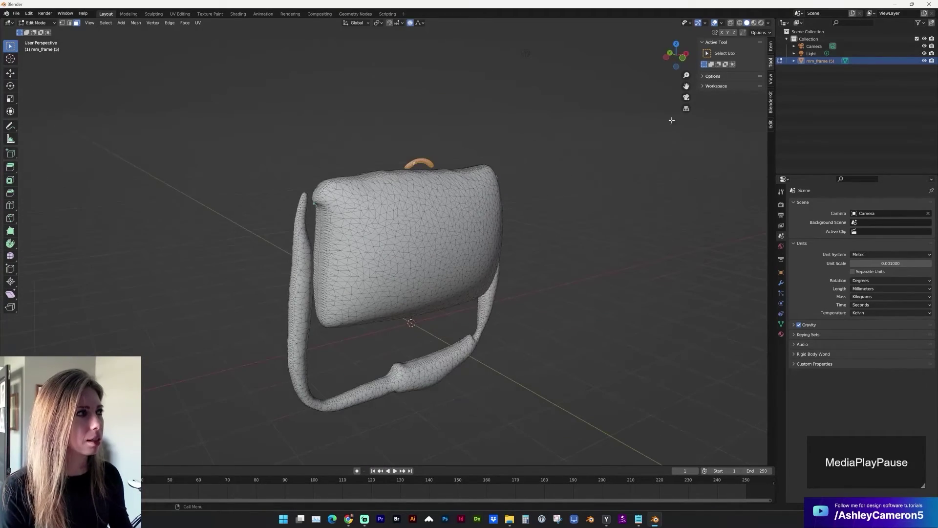
pyautogui.scroll(3, 306, 217)
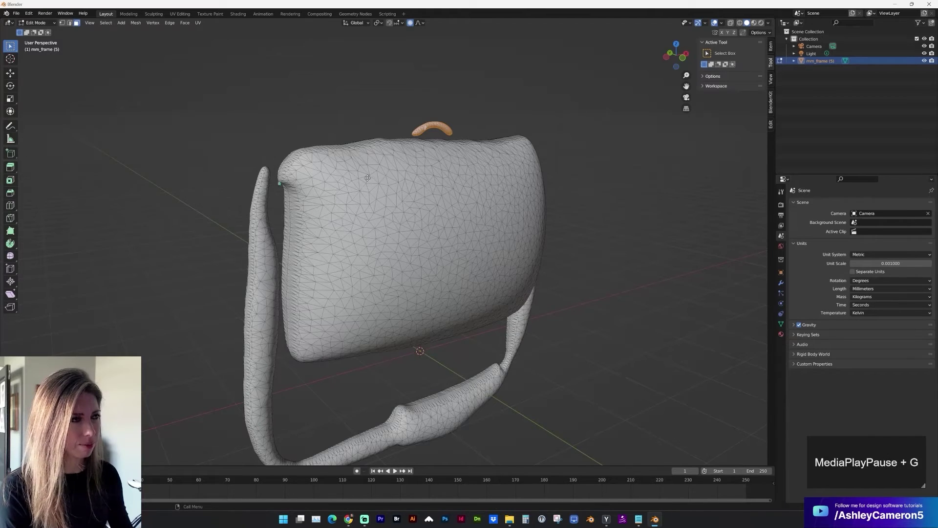
pyautogui.moveTo(326, 203); pyautogui.dragTo(372, 283, button='middle')
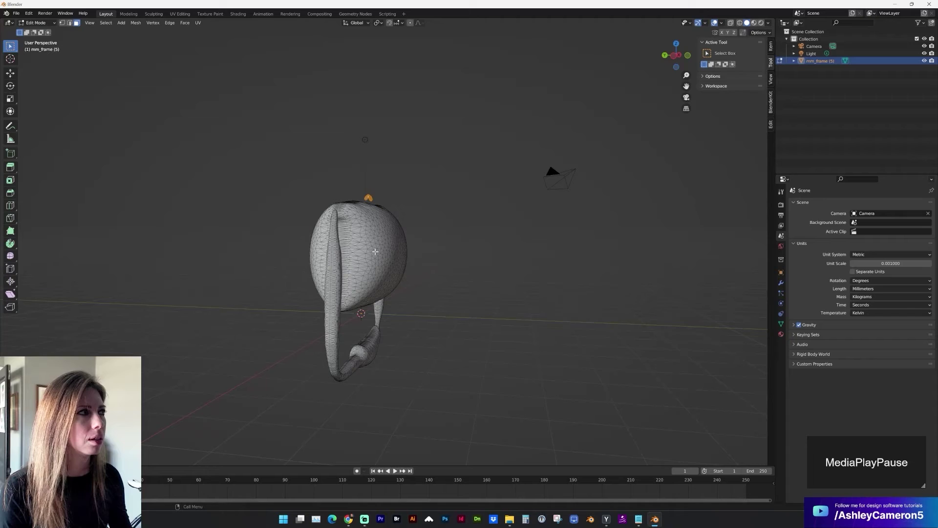
# Select all and scale the bag along global Y to about 0.58 of its depth
pyautogui.press('a')
pyautogui.scroll(3, 367, 264)
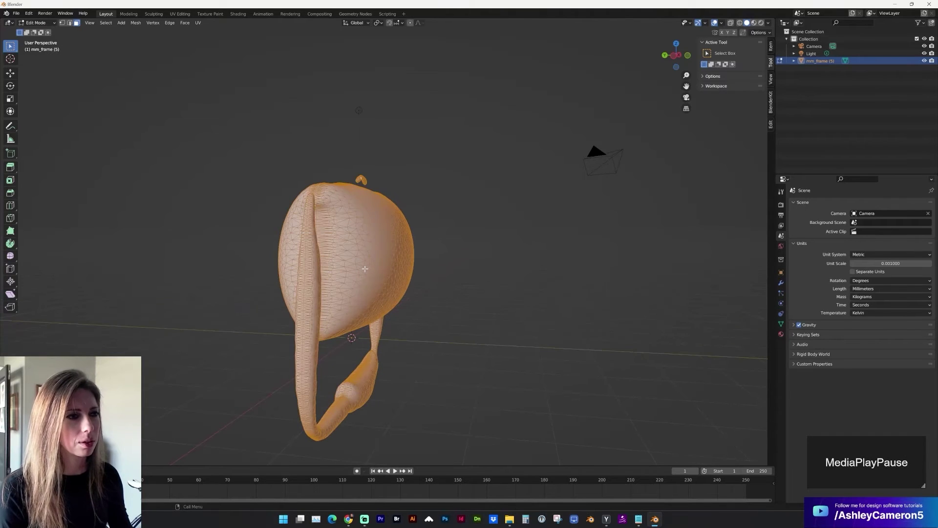
pyautogui.press('s')
pyautogui.press('y')
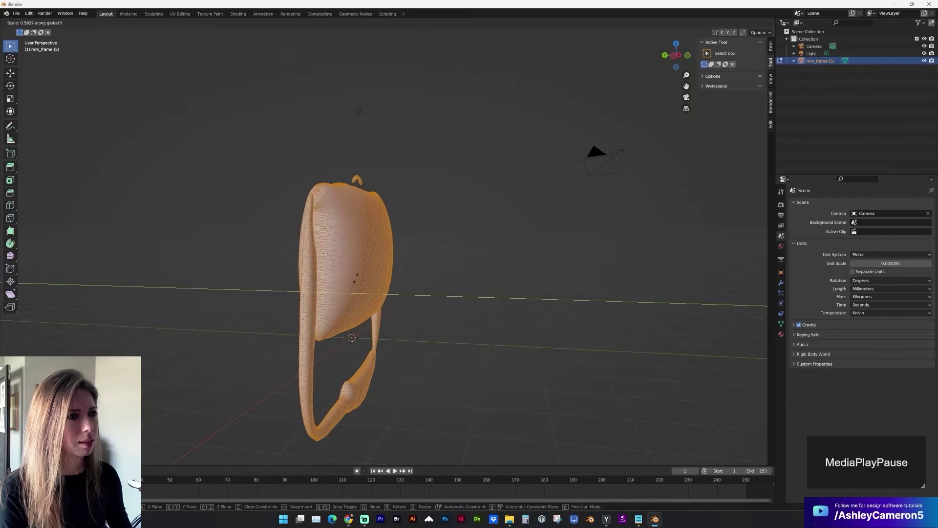
pyautogui.click(386, 310)
pyautogui.moveTo(385, 310); pyautogui.dragTo(405, 307, button='middle')
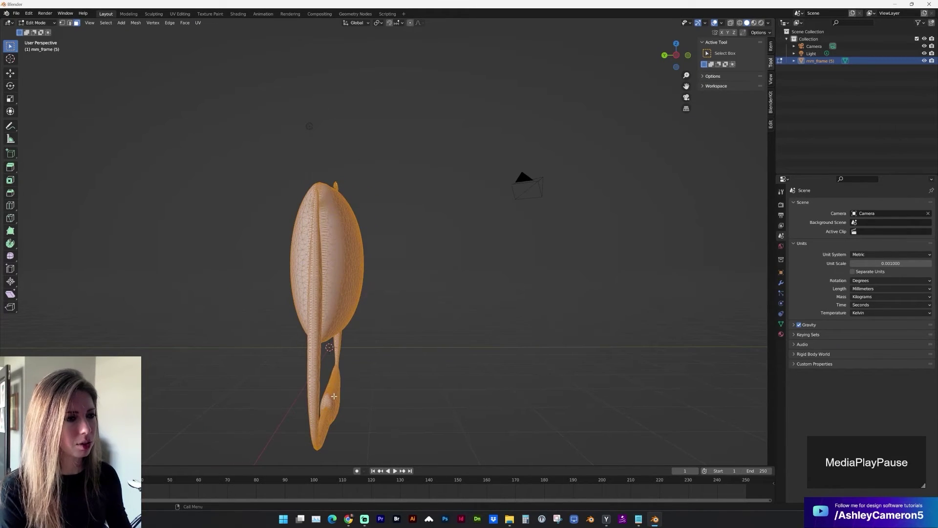
# Toggle Edit Mode, deselect everything and select the connected strap piece
pyautogui.press('Tab')
pyautogui.press('Tab')
pyautogui.moveTo(365, 384)
pyautogui.mouseDown(button='middle')
pyautogui.moveTo(350, 386)
pyautogui.moveTo(360, 391)
pyautogui.mouseUp(button='middle')
pyautogui.click(357, 393)
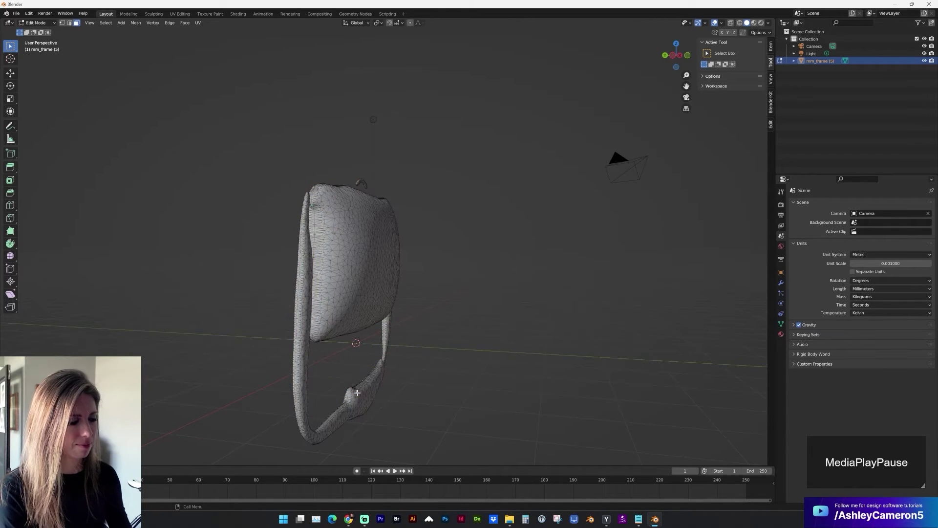
pyautogui.press('l')
pyautogui.moveTo(381, 362); pyautogui.dragTo(392, 361, button='middle')
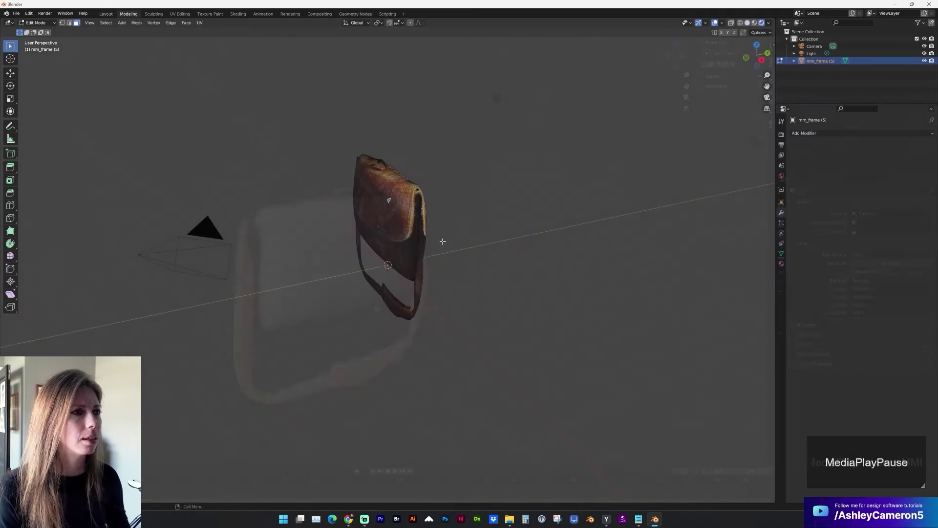
pyautogui.moveTo(443, 242); pyautogui.dragTo(484, 242, button='middle')
pyautogui.scroll(3, 488, 231)
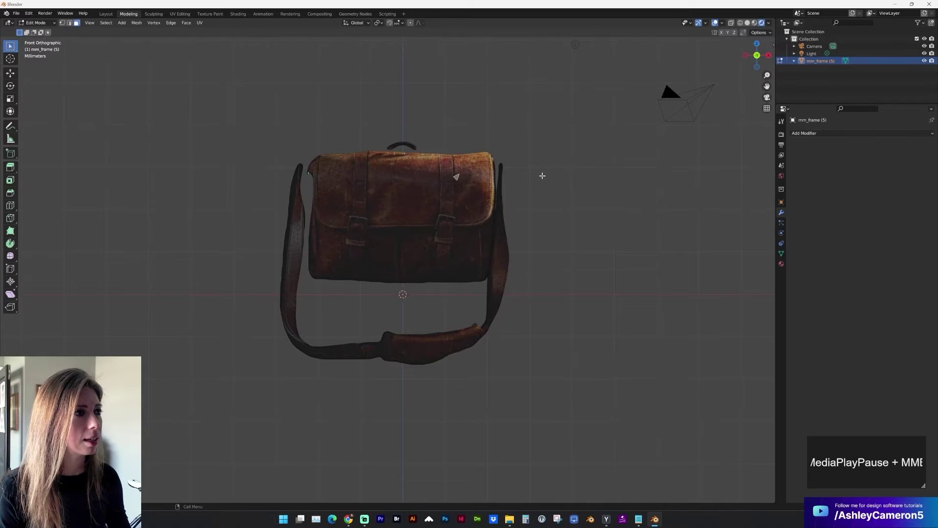
pyautogui.moveTo(543, 176); pyautogui.dragTo(647, 188, button='middle')
pyautogui.scroll(2, 486, 184)
pyautogui.scroll(1, 439, 224)
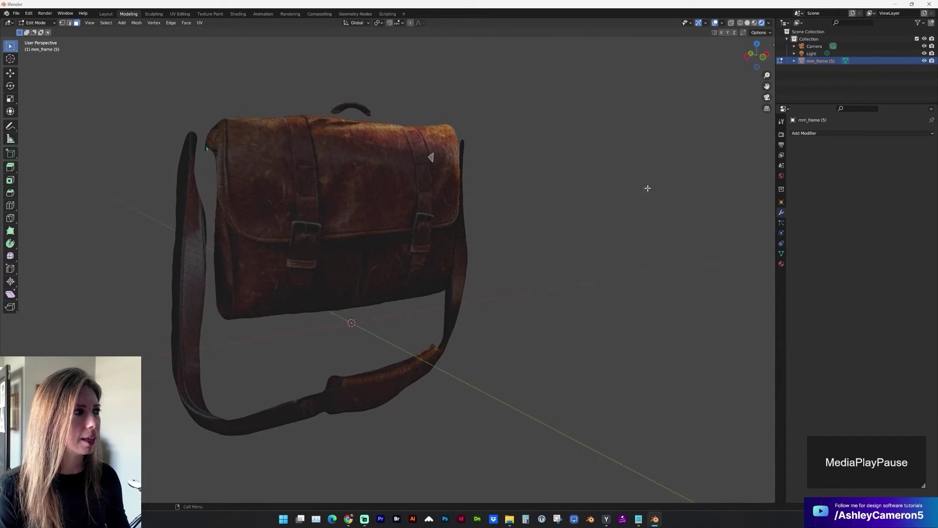
# Show the bag's Material Properties with mm_frame (5).png as base colour, toggling Object/Edit Mode
pyautogui.click(781, 263)
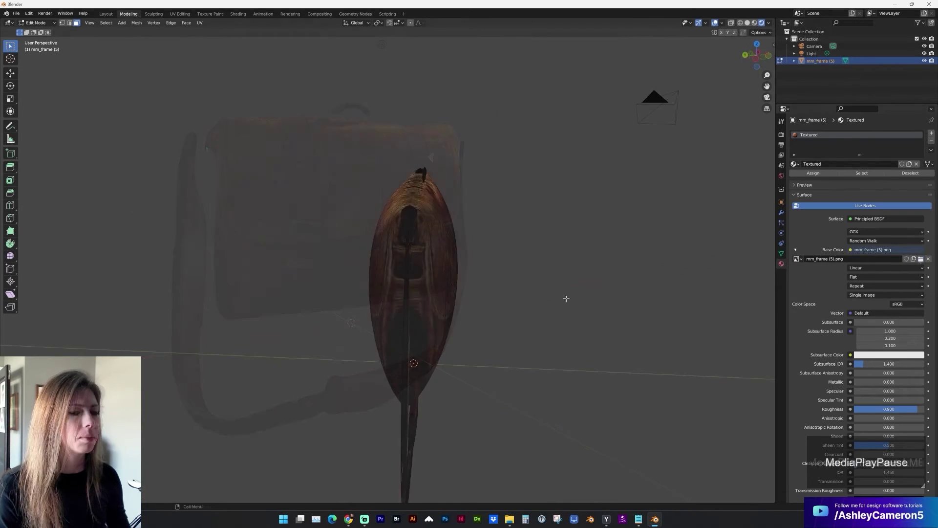
pyautogui.press('Tab')
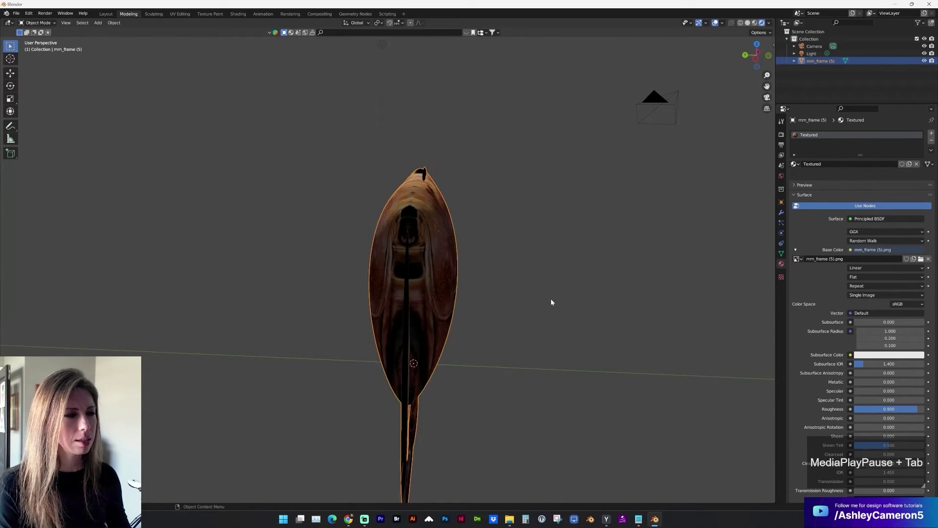
pyautogui.moveTo(550, 301); pyautogui.dragTo(367, 264, button='middle')
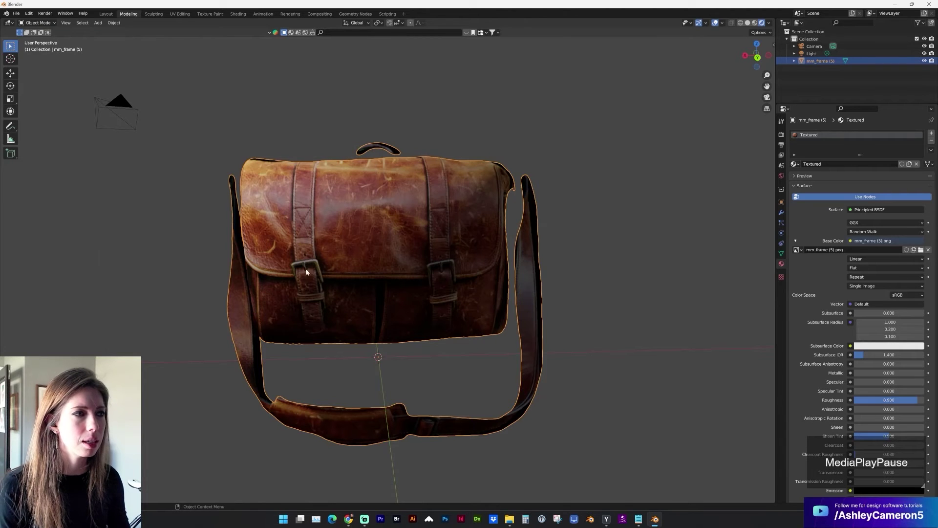
pyautogui.moveTo(425, 265); pyautogui.dragTo(417, 262, button='middle')
pyautogui.press('Tab')
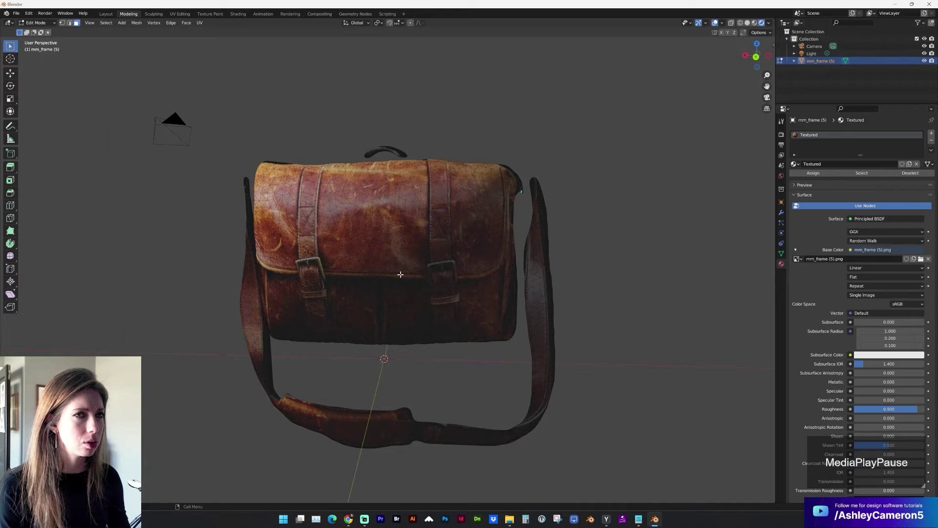
pyautogui.moveTo(400, 275); pyautogui.dragTo(362, 440, button='middle')
# Back in Monster Mash, import the mm_frame (3) fox photo as the template image
pyautogui.moveTo(348, 519)
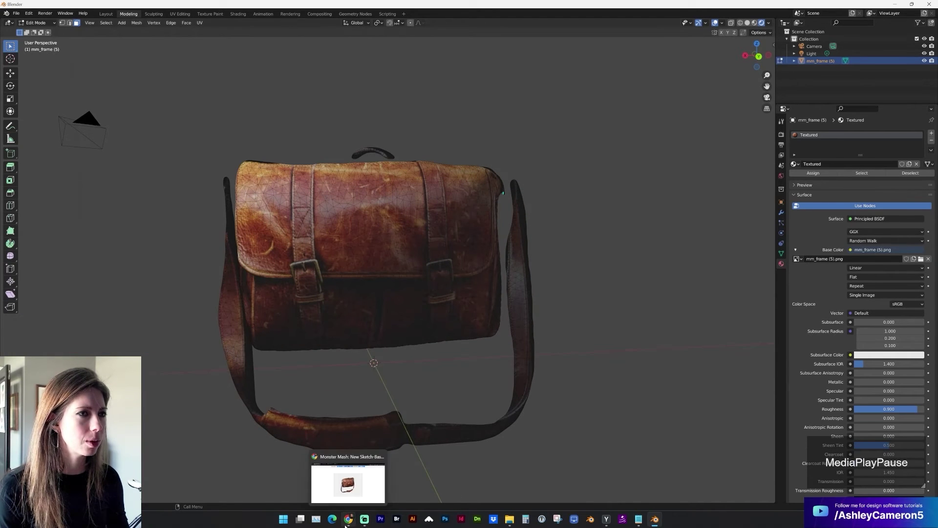
pyautogui.click(355, 485)
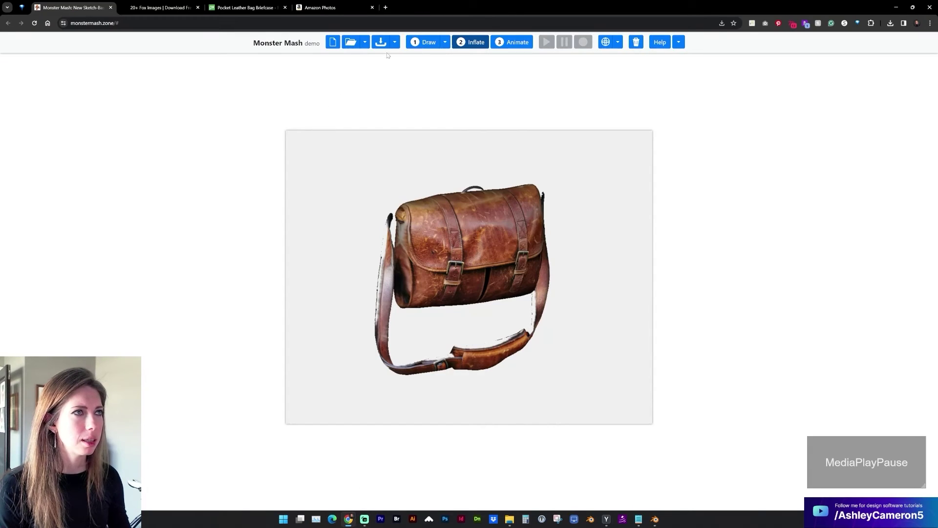
pyautogui.click(365, 42)
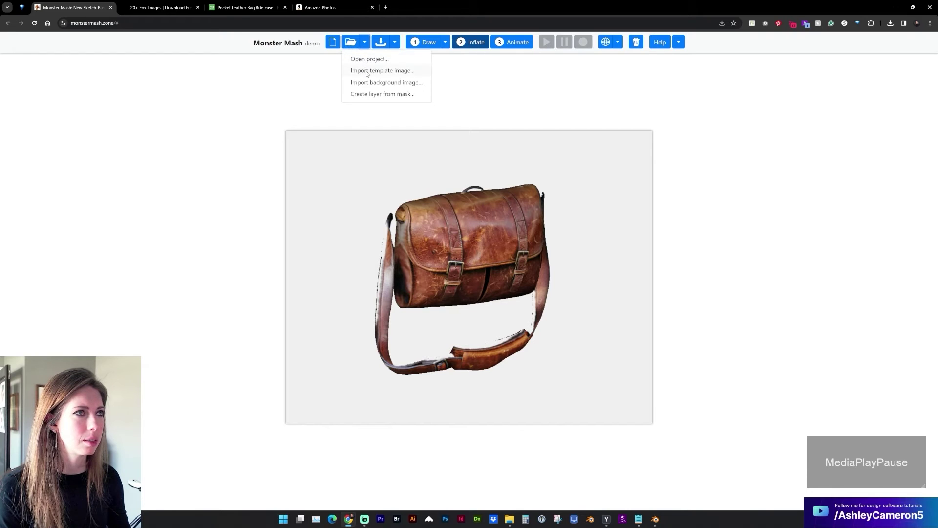
pyautogui.click(367, 72)
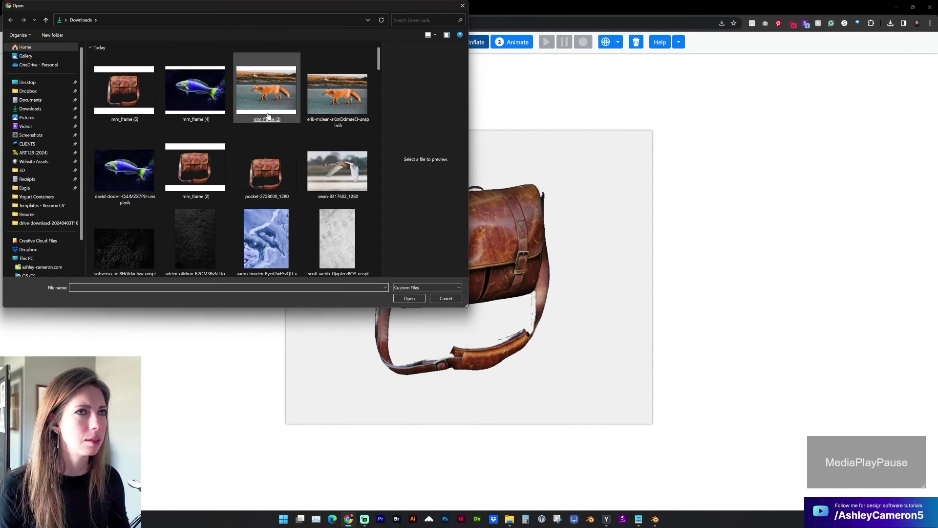
pyautogui.doubleClick(268, 116)
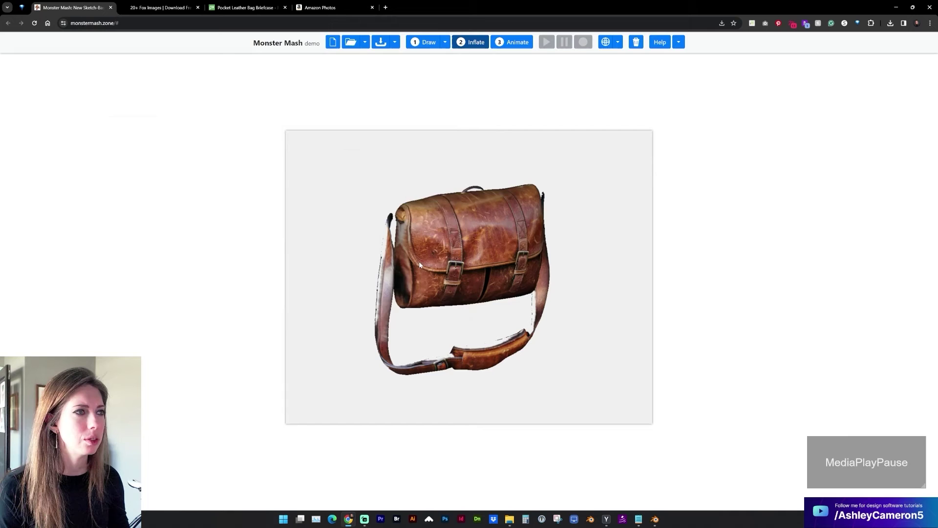
# Select the old bag outlines in Draw mode and delete them from the canvas
pyautogui.click(423, 42)
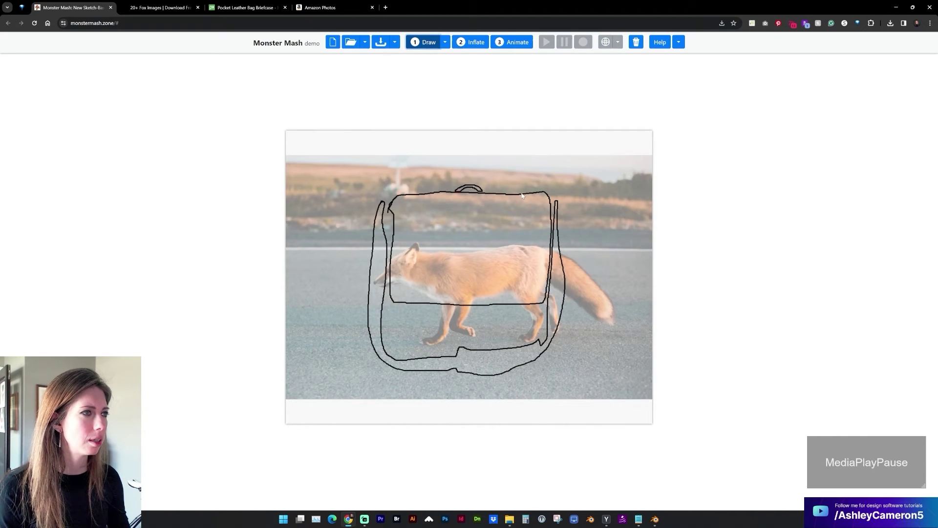
pyautogui.click(506, 210)
pyautogui.click(490, 225)
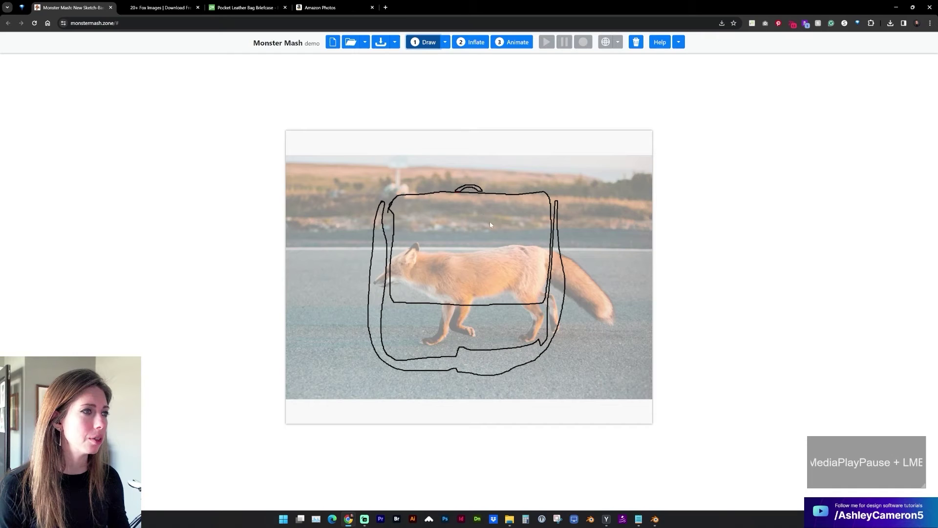
pyautogui.click(505, 198)
pyautogui.click(635, 44)
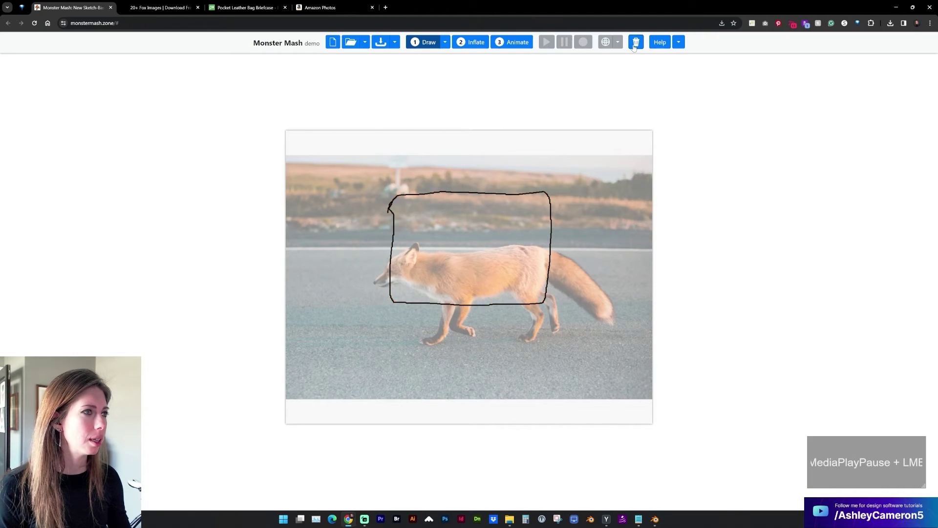
pyautogui.click(635, 43)
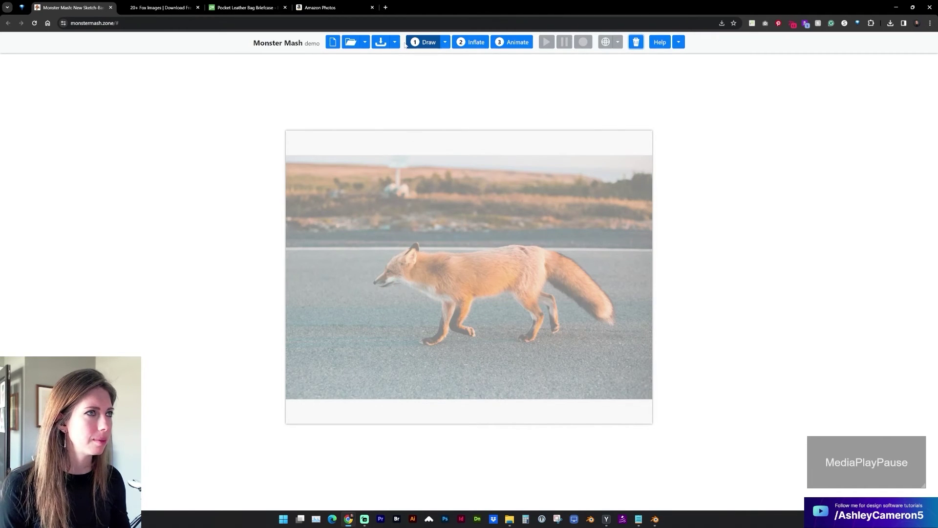
# Trace freehand outlines of the fox's body with tail, hind leg, front leg and ear
pyautogui.moveTo(374, 285); pyautogui.dragTo(384, 277)
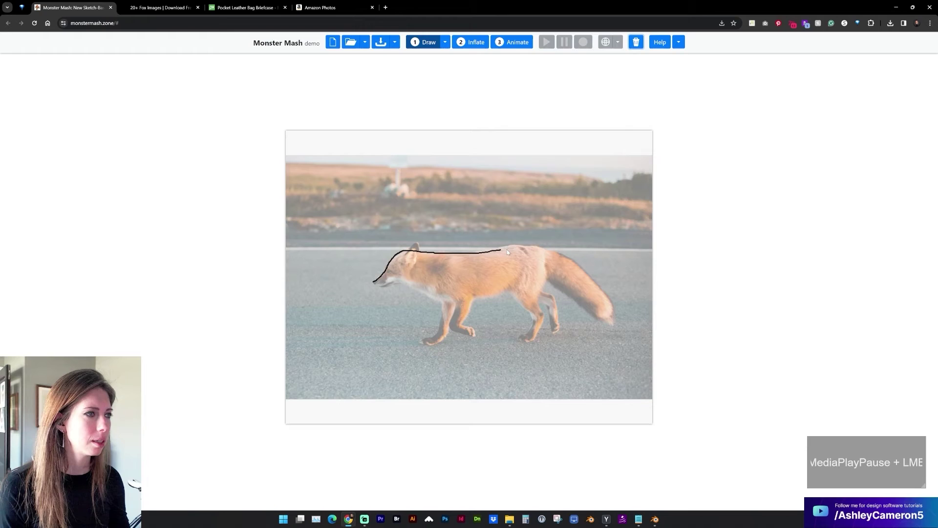
pyautogui.moveTo(541, 248)
pyautogui.mouseDown()
pyautogui.moveTo(598, 316)
pyautogui.moveTo(553, 283)
pyautogui.moveTo(490, 295)
pyautogui.moveTo(373, 283)
pyautogui.mouseUp()
pyautogui.moveTo(526, 269)
pyautogui.mouseDown()
pyautogui.moveTo(514, 285)
pyautogui.moveTo(534, 315)
pyautogui.moveTo(527, 337)
pyautogui.moveTo(543, 329)
pyautogui.moveTo(542, 293)
pyautogui.moveTo(526, 274)
pyautogui.mouseUp()
pyautogui.moveTo(441, 288); pyautogui.dragTo(443, 299)
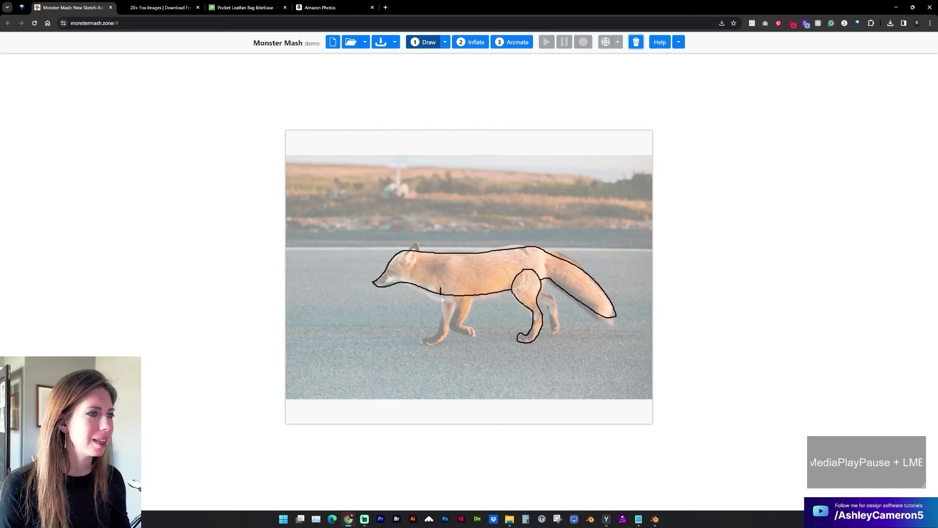
pyautogui.moveTo(431, 341)
pyautogui.mouseDown()
pyautogui.moveTo(423, 343)
pyautogui.moveTo(452, 321)
pyautogui.moveTo(449, 289)
pyautogui.moveTo(441, 291)
pyautogui.mouseUp()
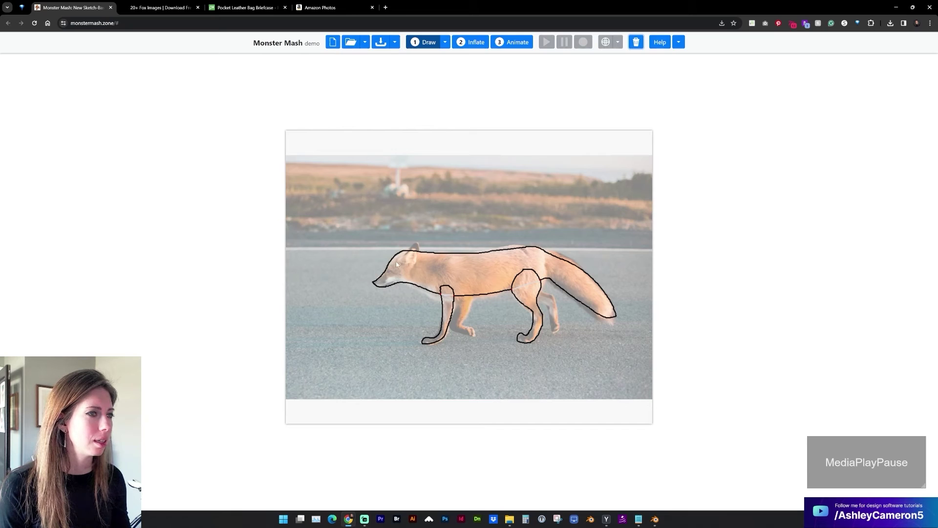
pyautogui.moveTo(397, 263)
pyautogui.mouseDown()
pyautogui.moveTo(414, 246)
pyautogui.moveTo(409, 267)
pyautogui.moveTo(400, 262)
pyautogui.mouseUp()
# Duplicate the fox's ear, front leg and back leg outlines as symmetric mirrored copies
pyautogui.click(415, 258)
pyautogui.click(415, 258)
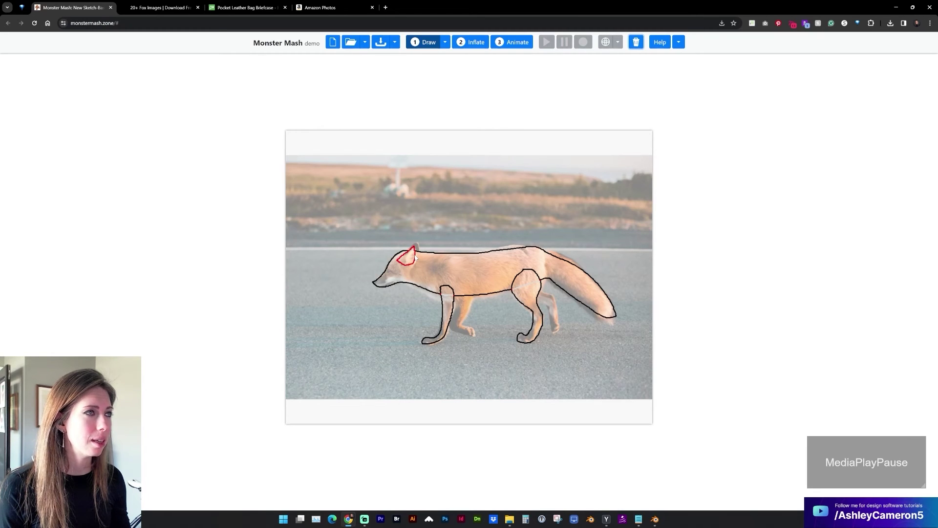
pyautogui.click(440, 291)
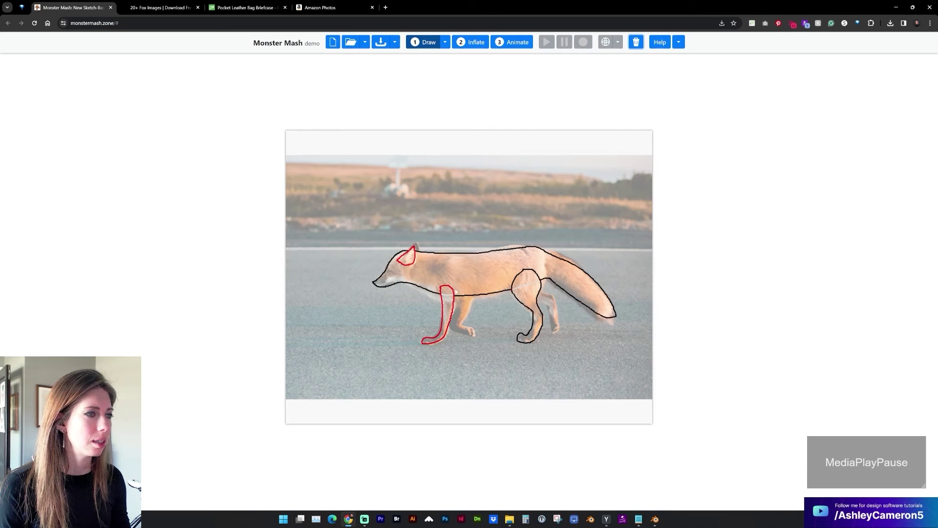
pyautogui.click(513, 283)
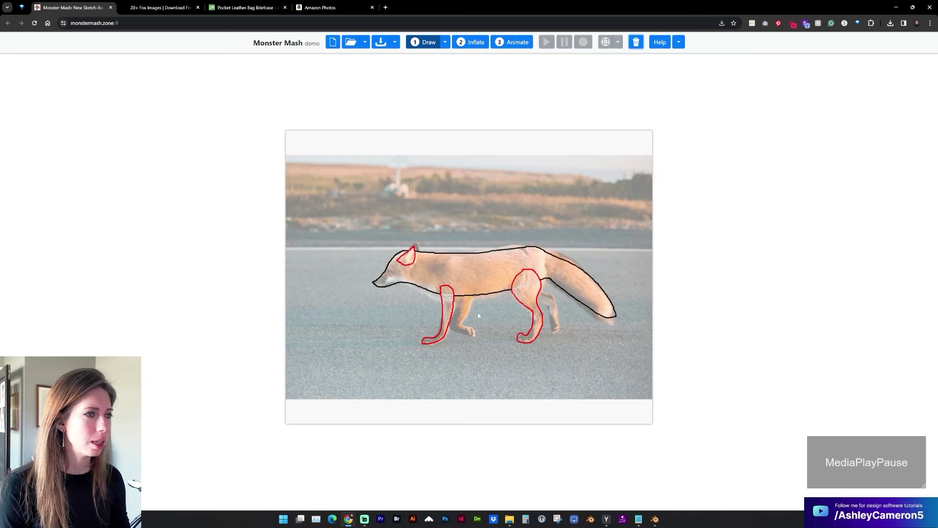
# Inflate the fox into a textured 3D model and export the current frame as mm_frame (6).obj
pyautogui.click(470, 43)
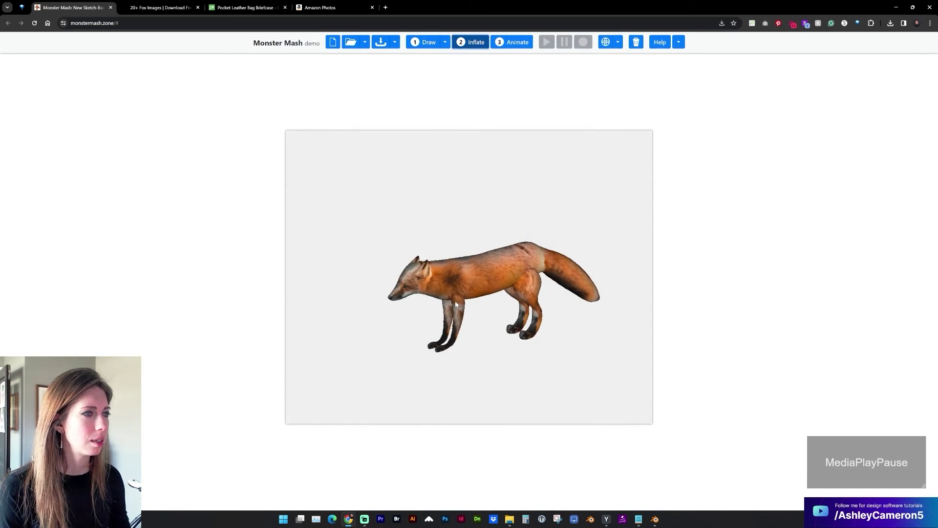
pyautogui.moveTo(442, 292); pyautogui.dragTo(532, 302)
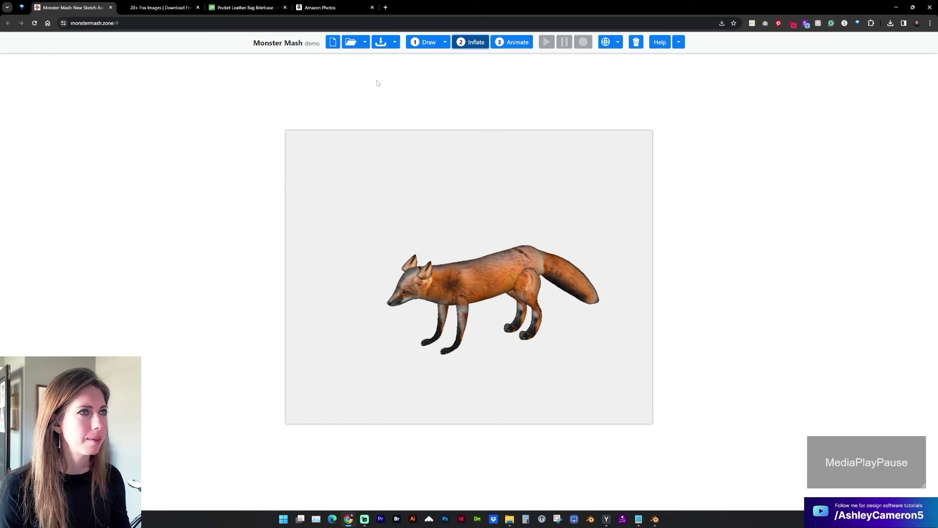
pyautogui.click(395, 42)
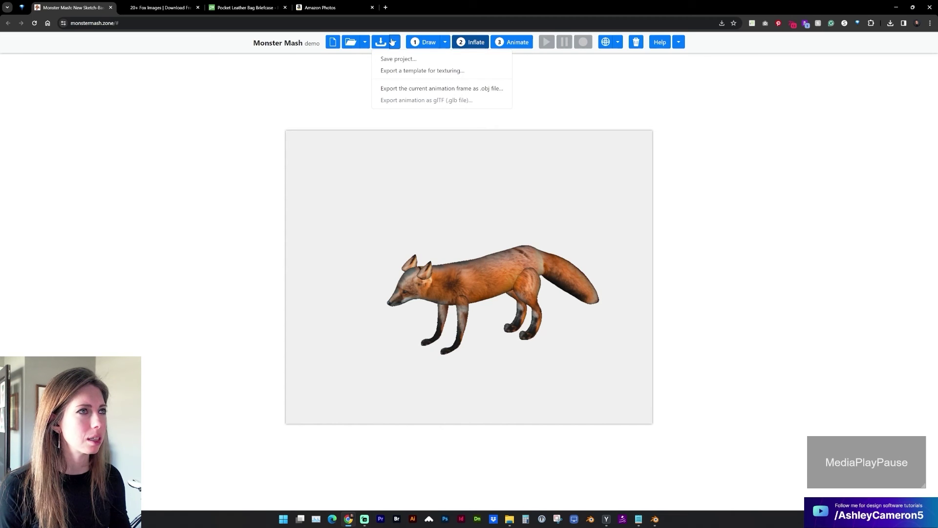
pyautogui.click(391, 89)
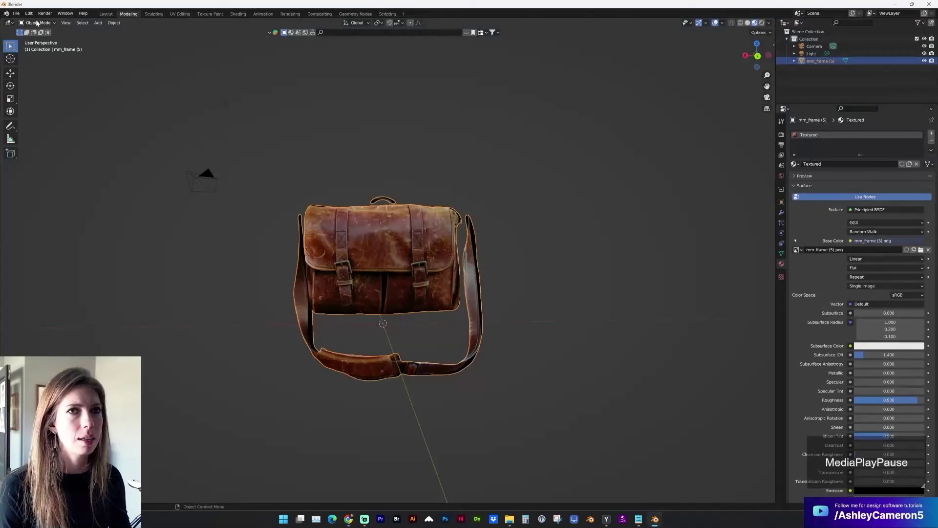
# Import the fox mm_frame (6).obj as a Wavefront model and frame it beside the bag
pyautogui.click(16, 13)
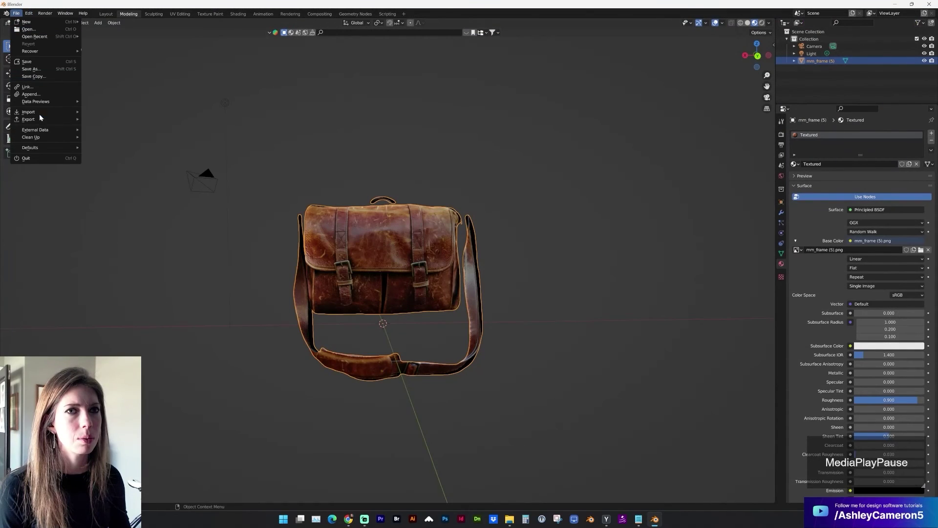
pyautogui.moveTo(44, 114)
pyautogui.click(126, 186)
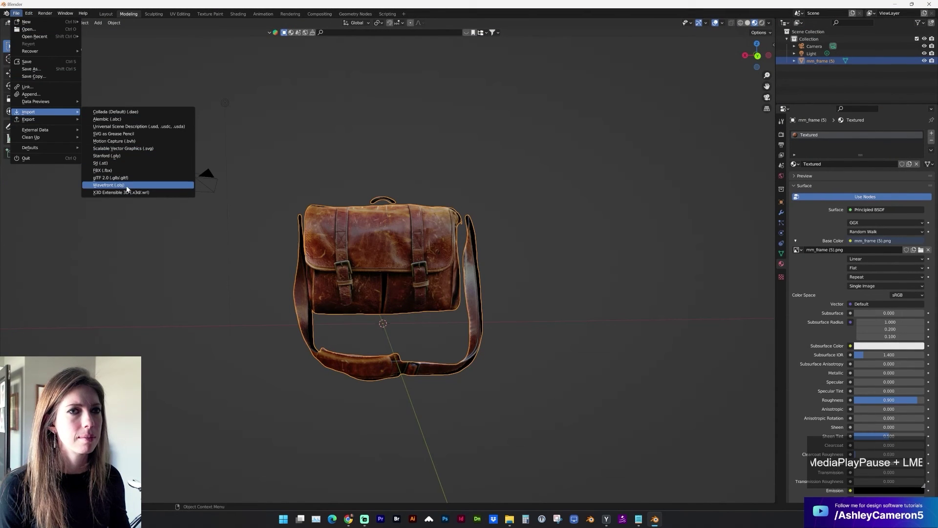
pyautogui.scroll(2, 265, 286)
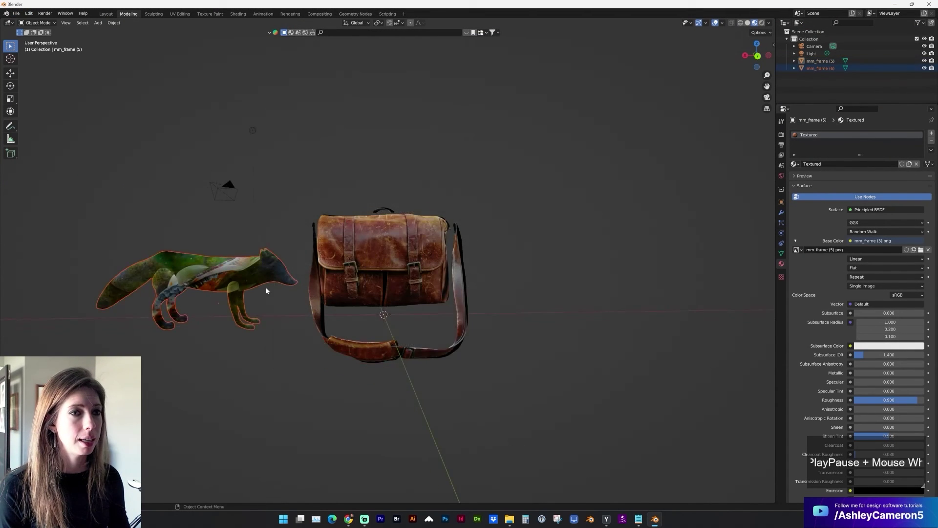
pyautogui.keyDown('shift'); pyautogui.moveTo(265, 287); pyautogui.dragTo(287, 275, button='middle'); pyautogui.keyUp('shift')
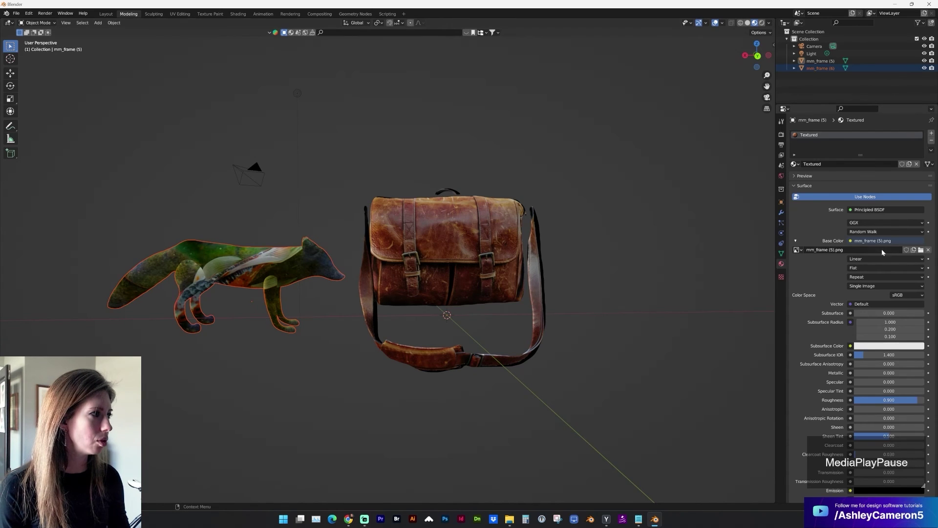
# In Edit Mode, give the whole fox mesh an mm_frame (6).png image texture as base colour
pyautogui.click(253, 269)
pyautogui.press('Tab')
pyautogui.press('a')
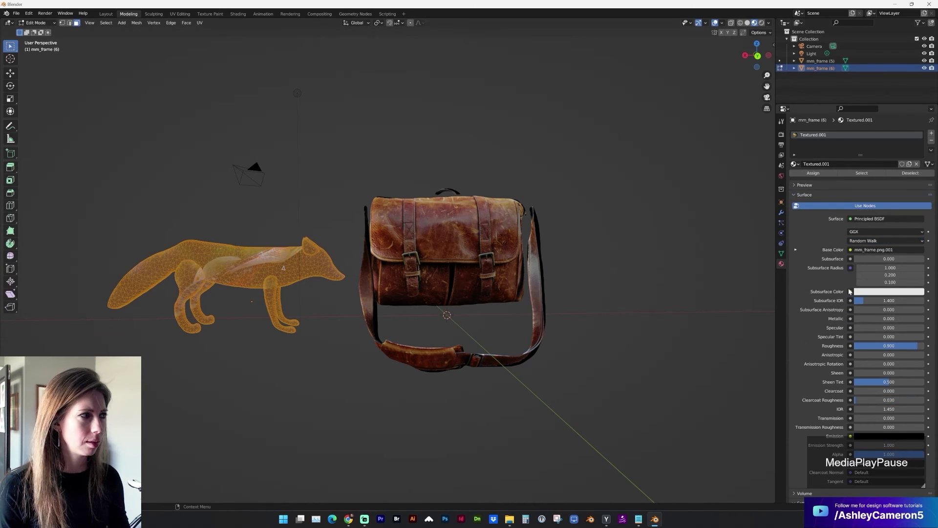
pyautogui.click(781, 264)
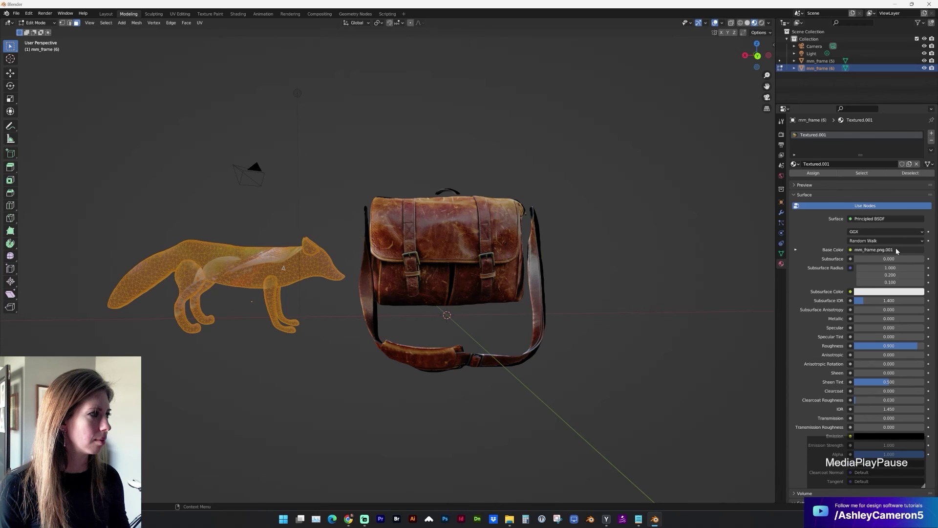
pyautogui.click(875, 250)
pyautogui.click(727, 300)
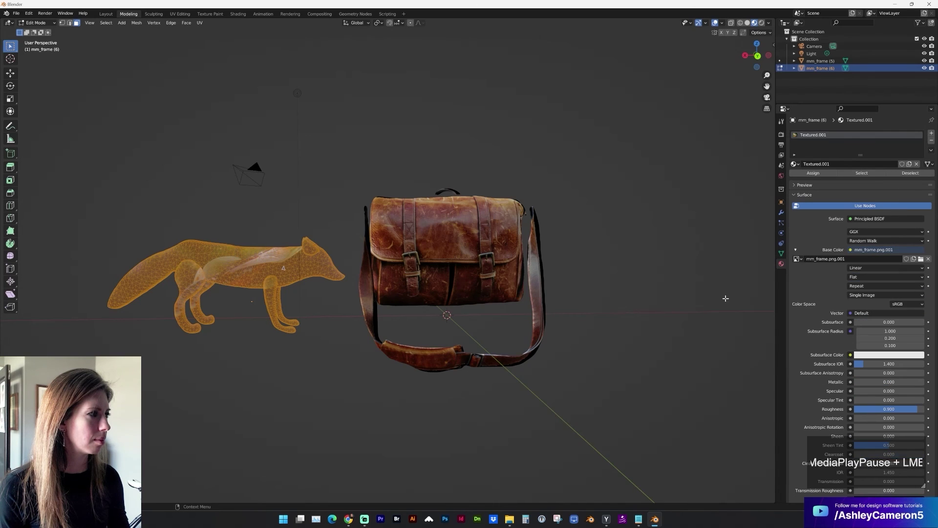
pyautogui.click(920, 259)
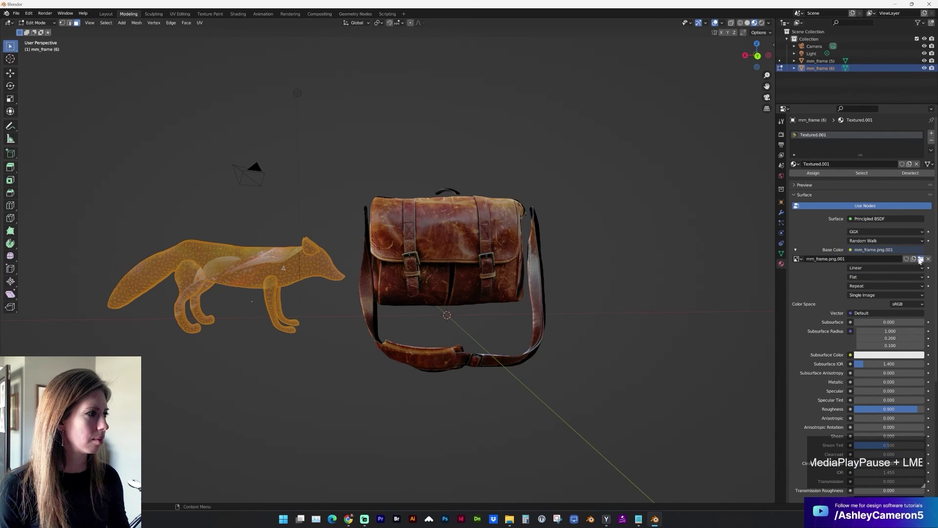
pyautogui.click(600, 356)
pyautogui.click(323, 328)
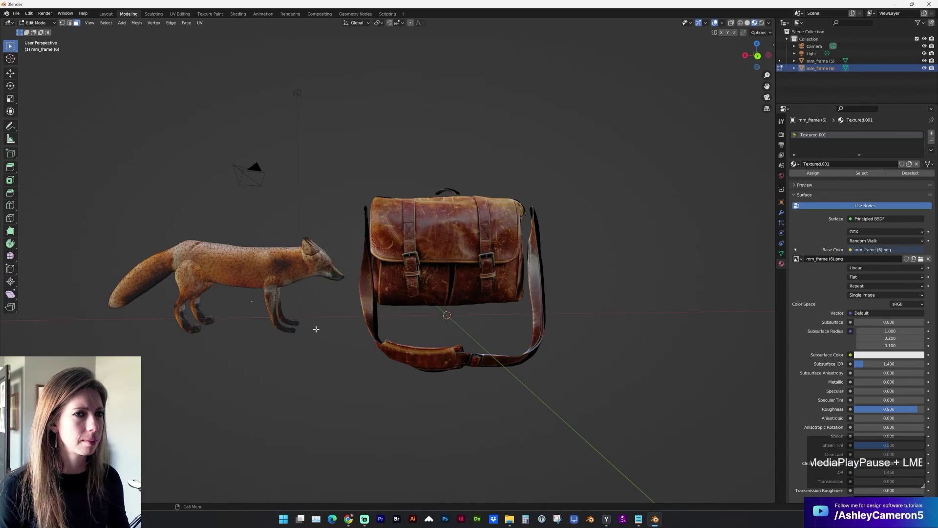
# Scale the fox along the Y axis and view the fox and bag from several angles
pyautogui.scroll(3, 342, 303)
pyautogui.moveTo(342, 303); pyautogui.dragTo(337, 217, button='middle')
pyautogui.scroll(2, 428, 241)
pyautogui.press('s')
pyautogui.press('y')
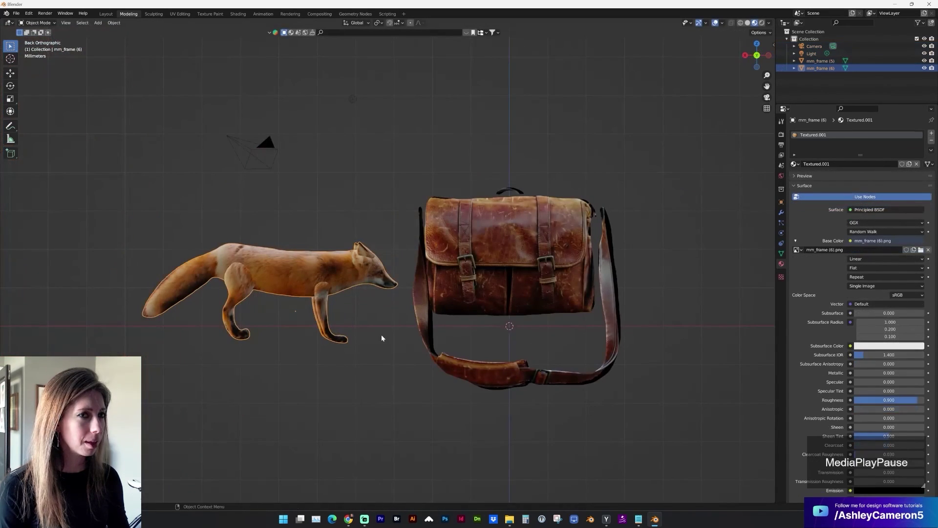
pyautogui.scroll(-3, 382, 335)
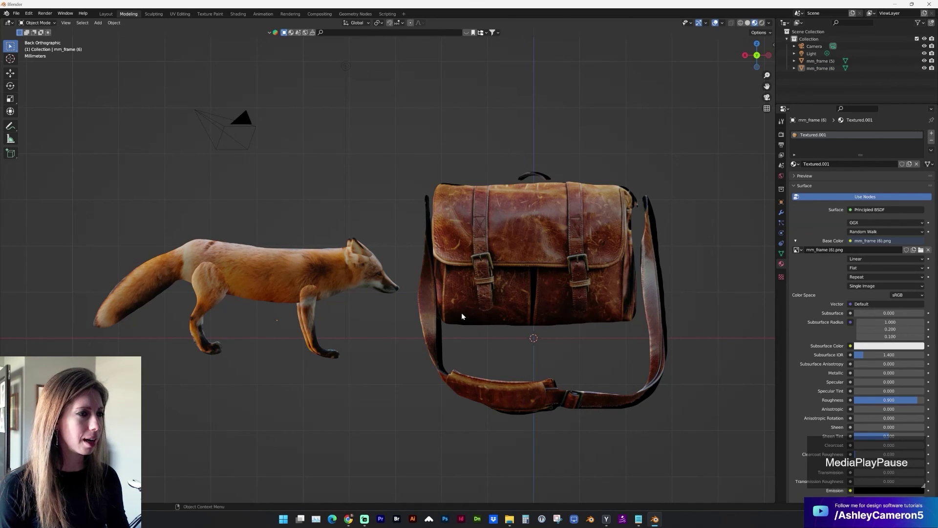
pyautogui.keyDown('shift'); pyautogui.moveTo(461, 312); pyautogui.dragTo(389, 349, button='middle'); pyautogui.keyUp('shift')
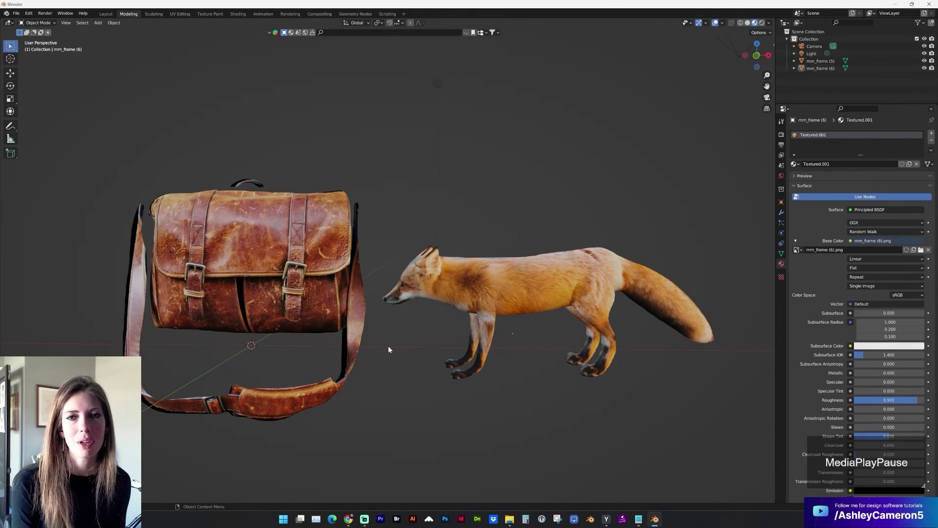